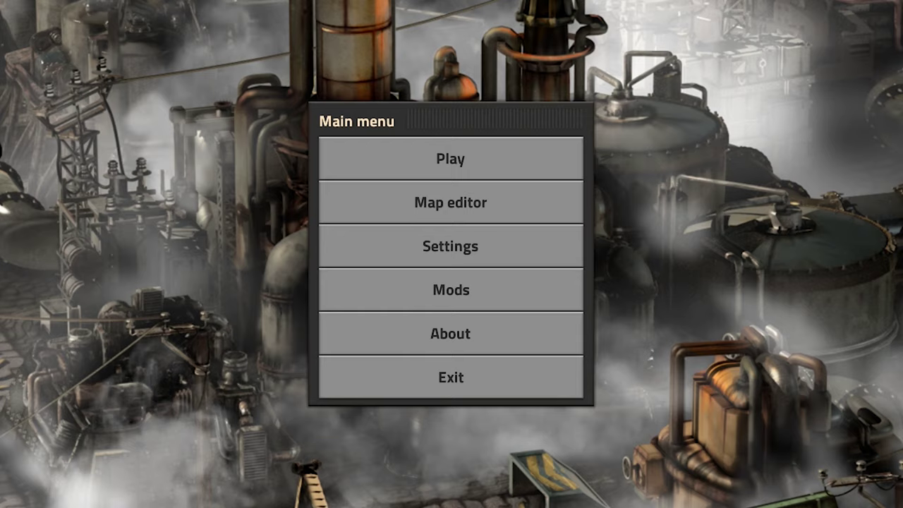
- Open the mod manager and browse the list of mods available to install
{"action": "left_click", "coordinate": [451, 290]}
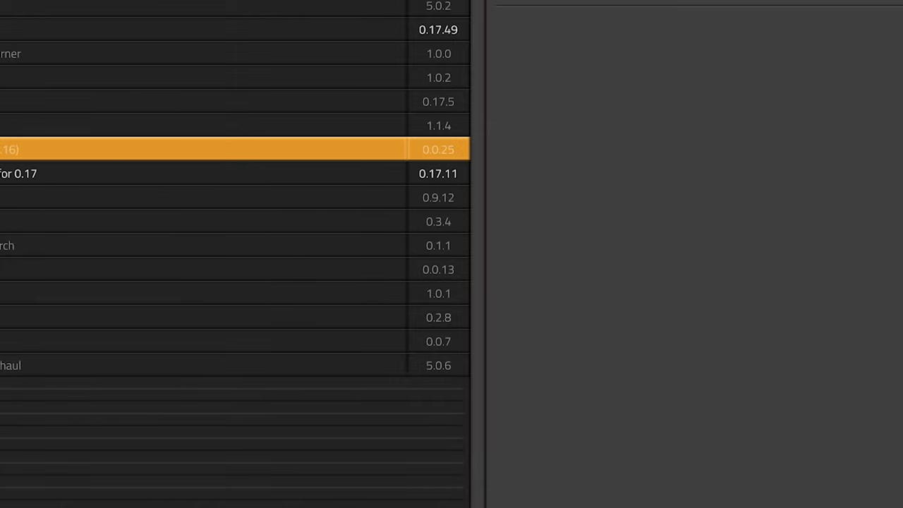
{"action": "left_click", "coordinate": [148, 2]}
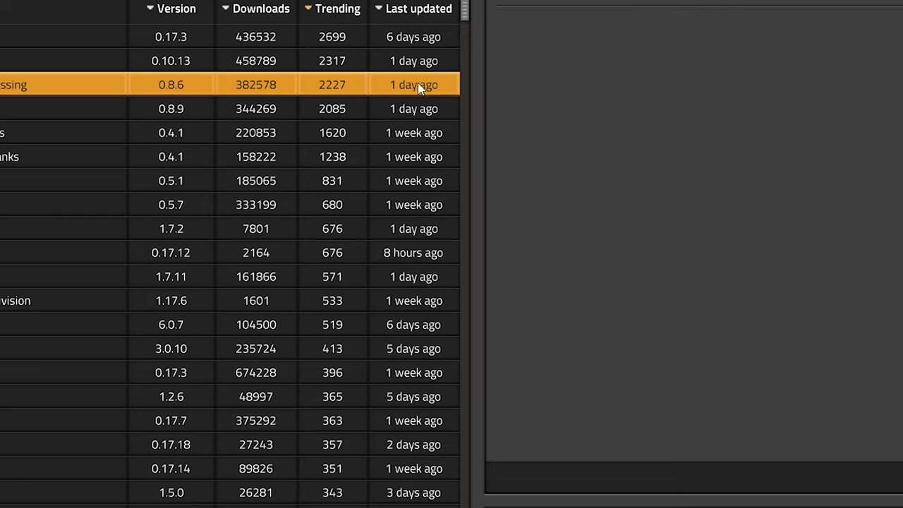
{"action": "scroll", "coordinate": [418, 83], "scroll_direction": "down", "scroll_amount": 10}
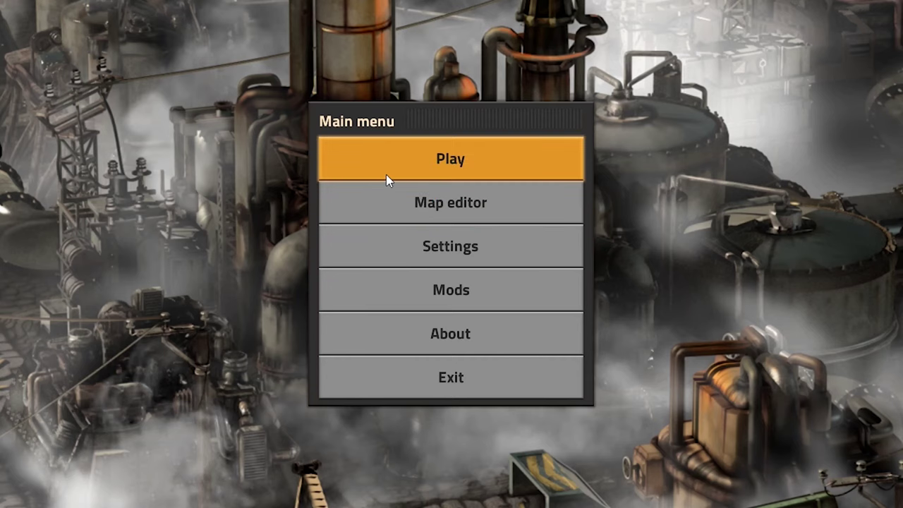
- Load the saved game whose name ends in "0.17 convert"
{"action": "left_click", "coordinate": [386, 174]}
{"action": "left_click", "coordinate": [367, 266]}
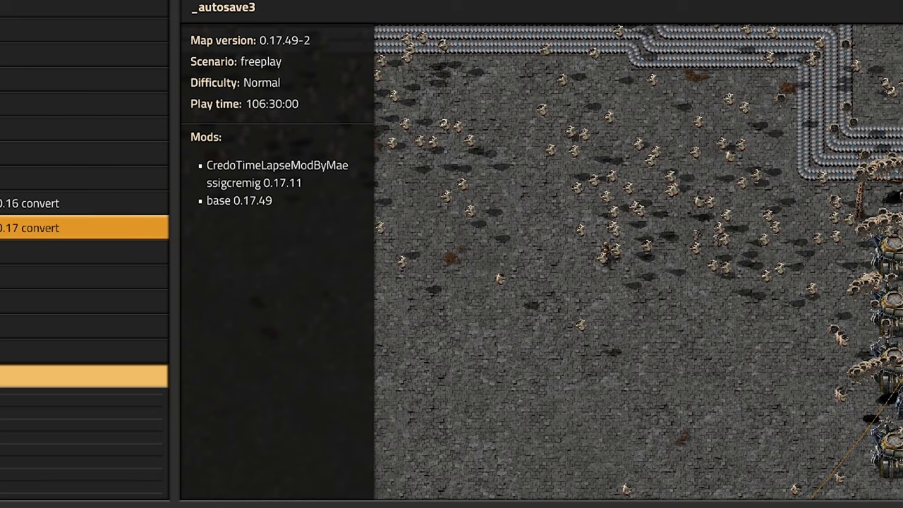
{"action": "double_click", "coordinate": [85, 227]}
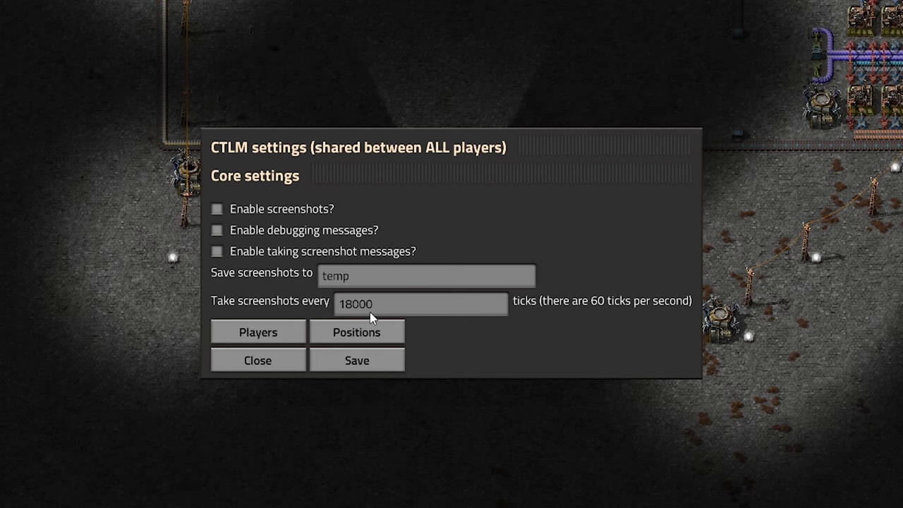
- Review the screenshot interval and the listed player's screenshot settings, leaving the player settings without saving
{"action": "left_click", "coordinate": [410, 299]}
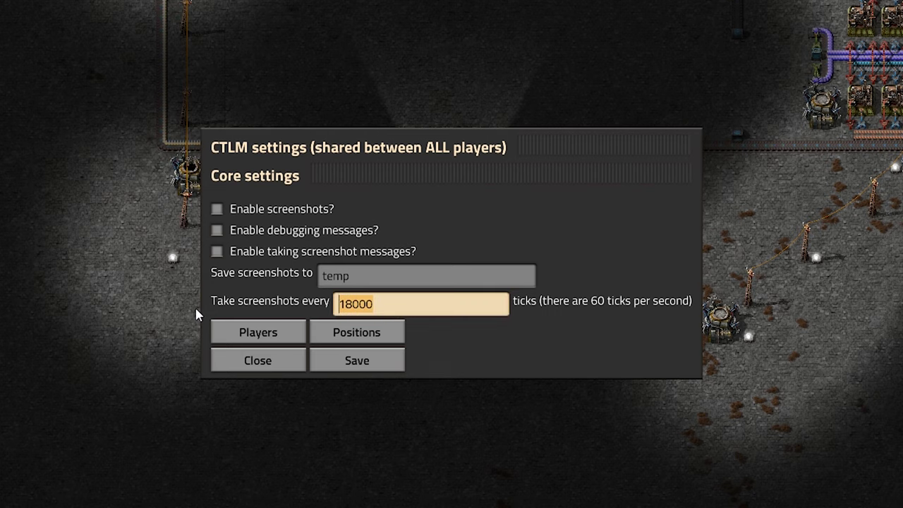
{"action": "left_click", "coordinate": [264, 344]}
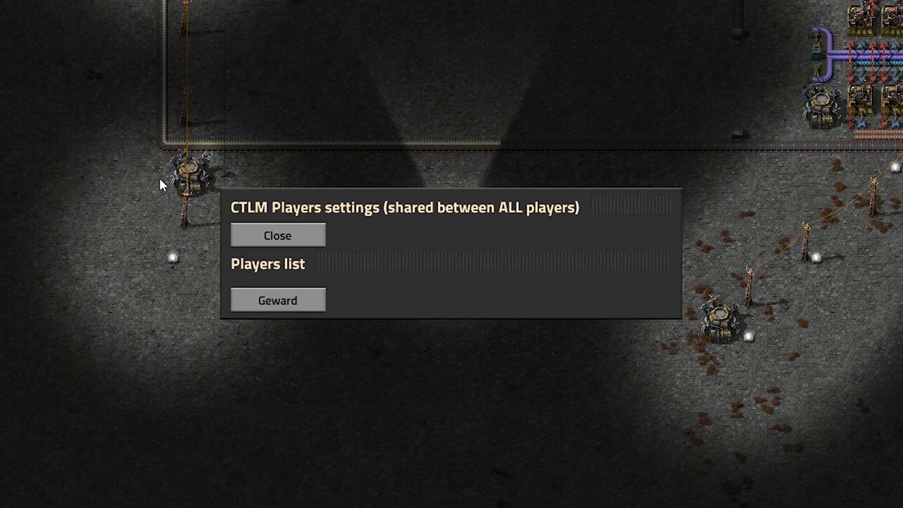
{"action": "left_click", "coordinate": [293, 300]}
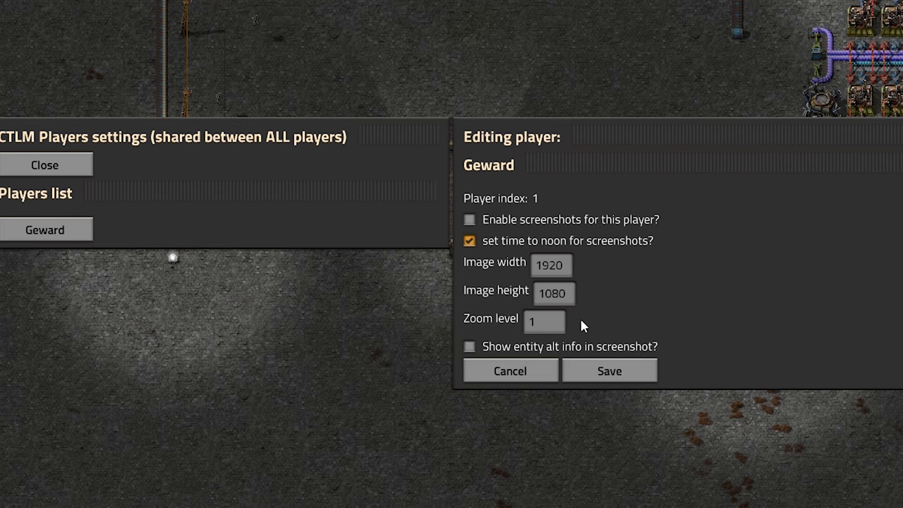
{"action": "left_click", "coordinate": [516, 380]}
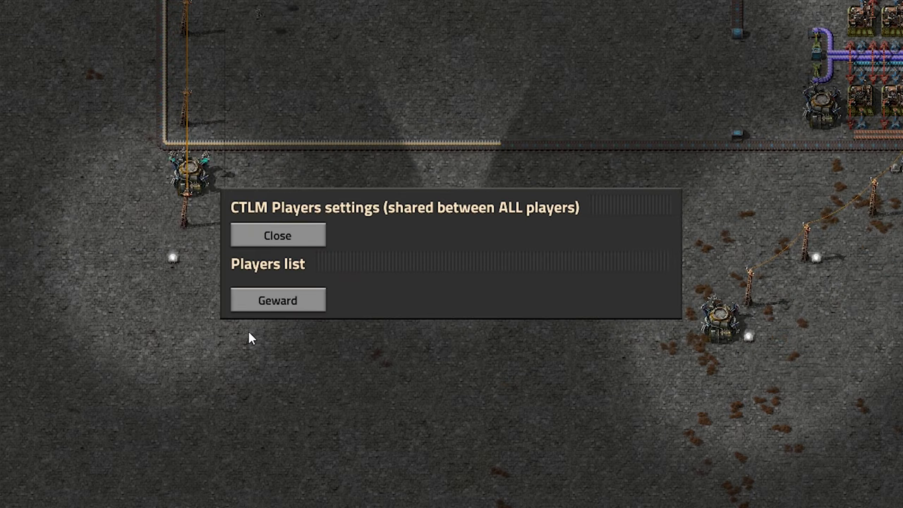
{"action": "left_click", "coordinate": [258, 237]}
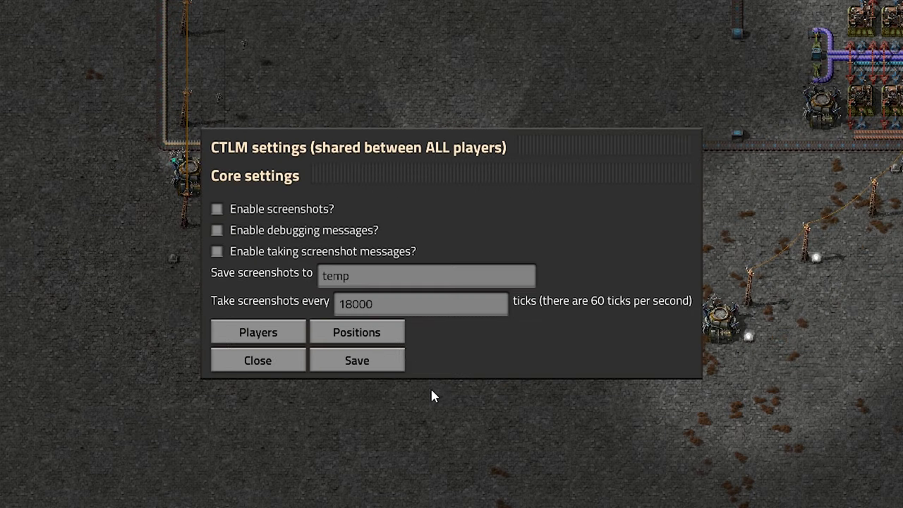
- Add a new screenshot position in the CTLM settings and enable screenshots for it
{"action": "left_click", "coordinate": [378, 331]}
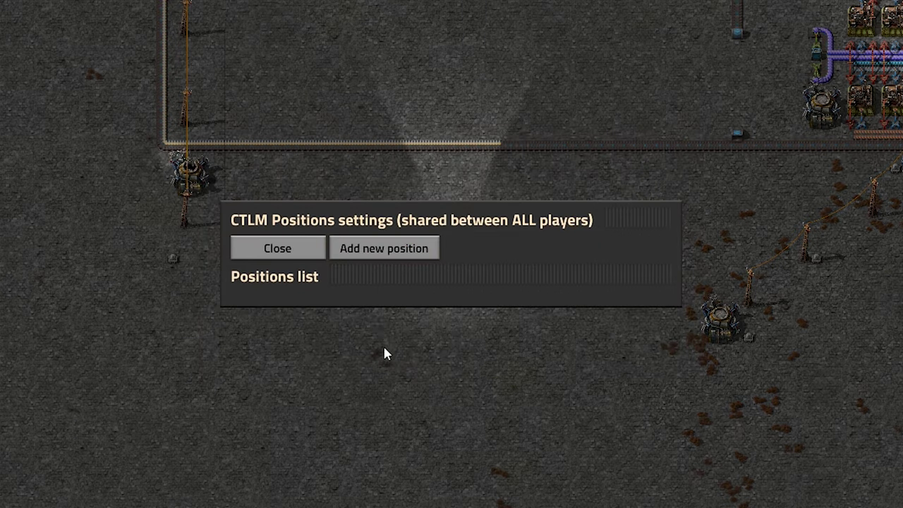
{"action": "left_click", "coordinate": [370, 256]}
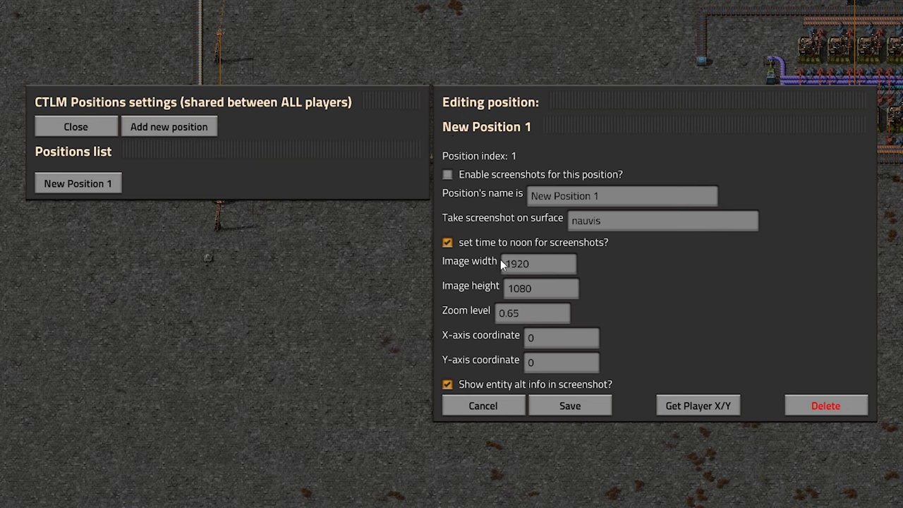
{"action": "left_click", "coordinate": [454, 175]}
- Examine the new position's name and the surface on which its screenshots are taken
{"action": "left_click", "coordinate": [650, 205]}
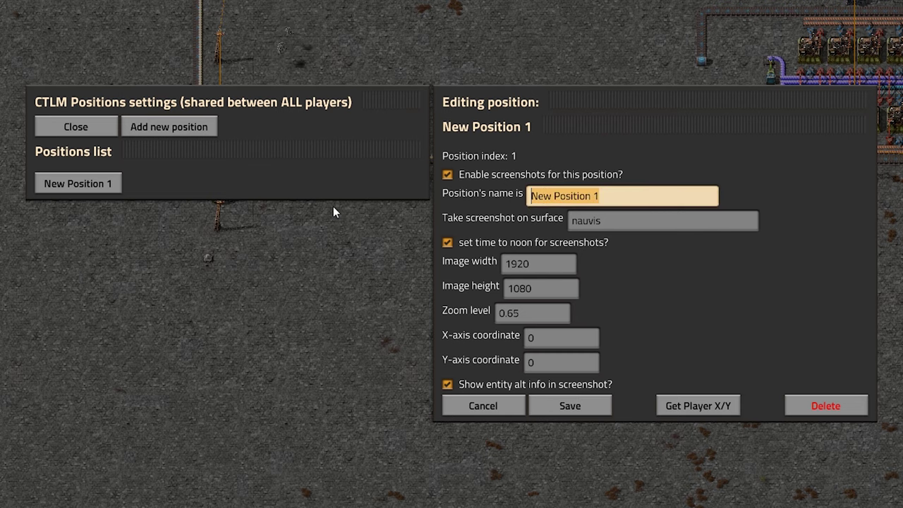
{"action": "left_click", "coordinate": [653, 204]}
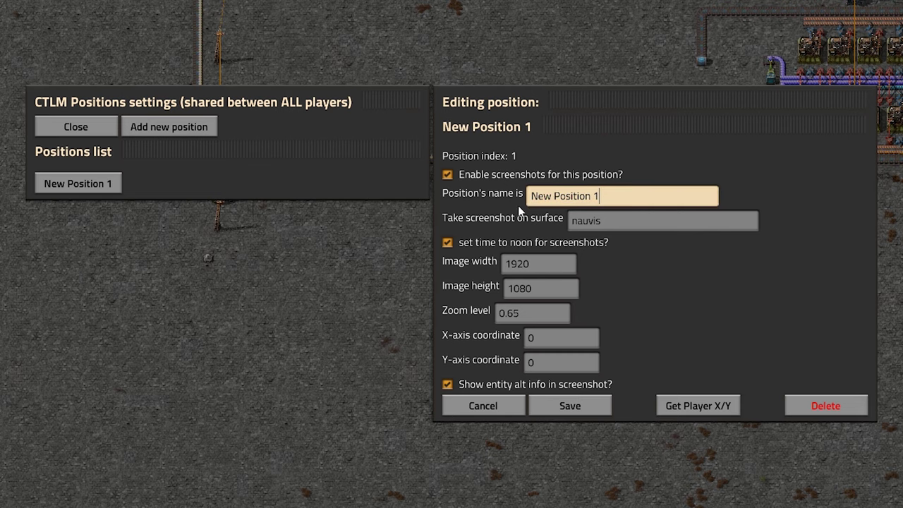
{"action": "left_click", "coordinate": [620, 222]}
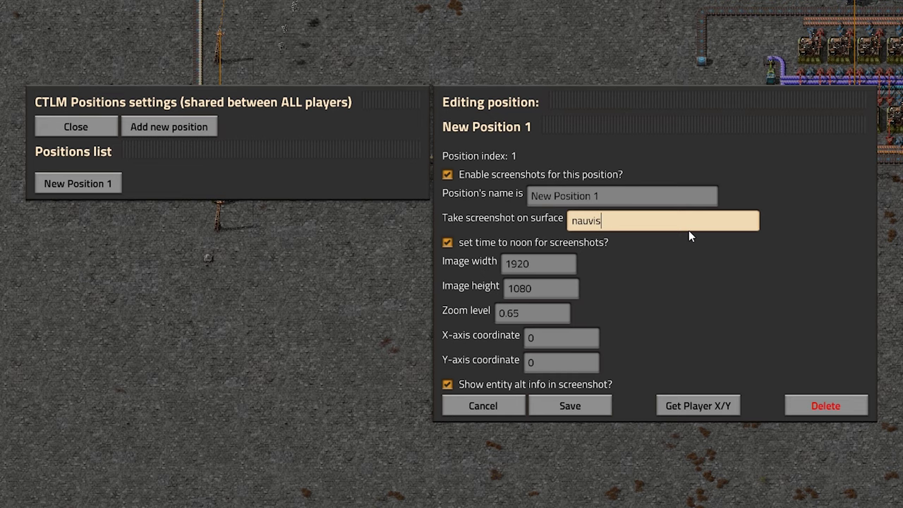
{"action": "key", "text": "ctrl+a"}
{"action": "left_click", "coordinate": [638, 224]}
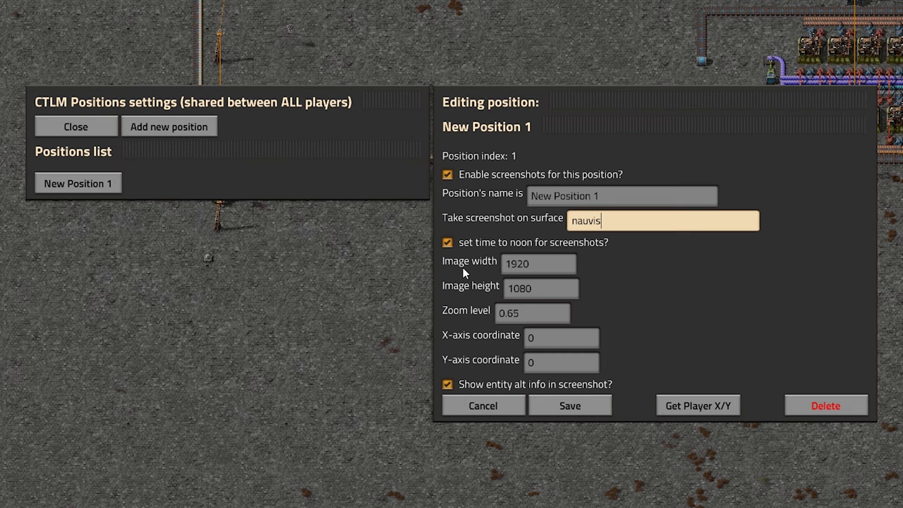
- Examine the new position's image width, image height and zoom level settings
{"action": "left_click", "coordinate": [549, 270]}
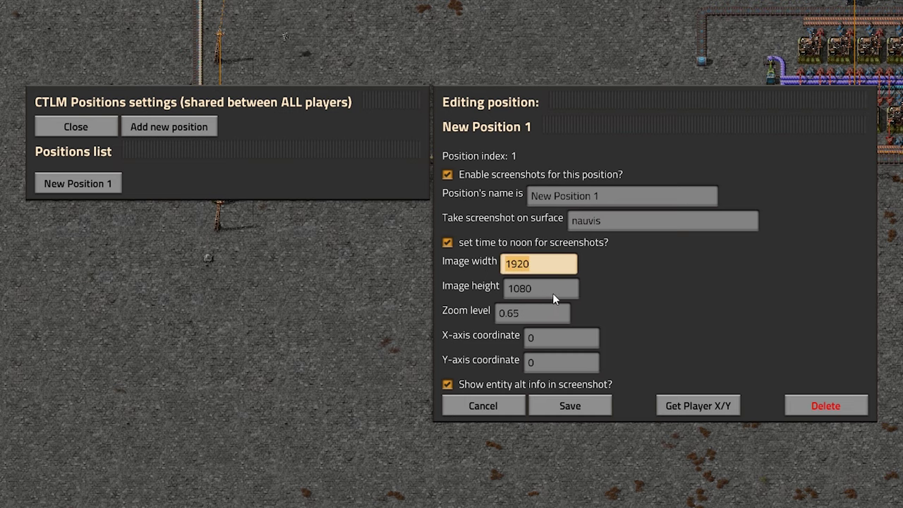
{"action": "left_click", "coordinate": [574, 289]}
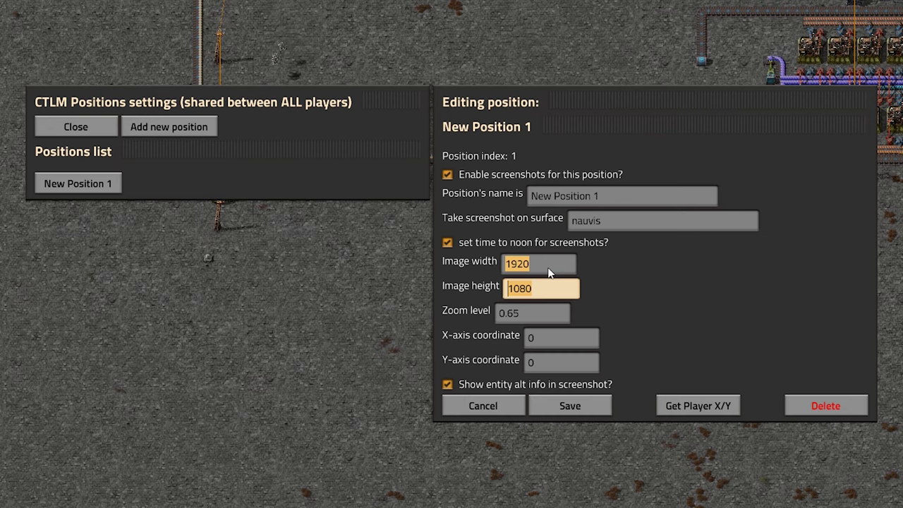
{"action": "left_click", "coordinate": [539, 294]}
{"action": "left_click", "coordinate": [535, 271]}
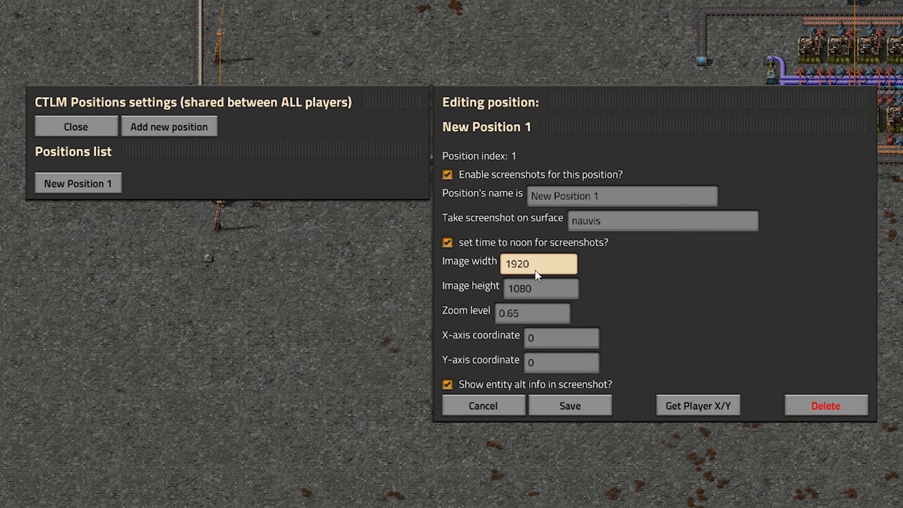
{"action": "left_click", "coordinate": [540, 317]}
{"action": "left_click", "coordinate": [513, 319]}
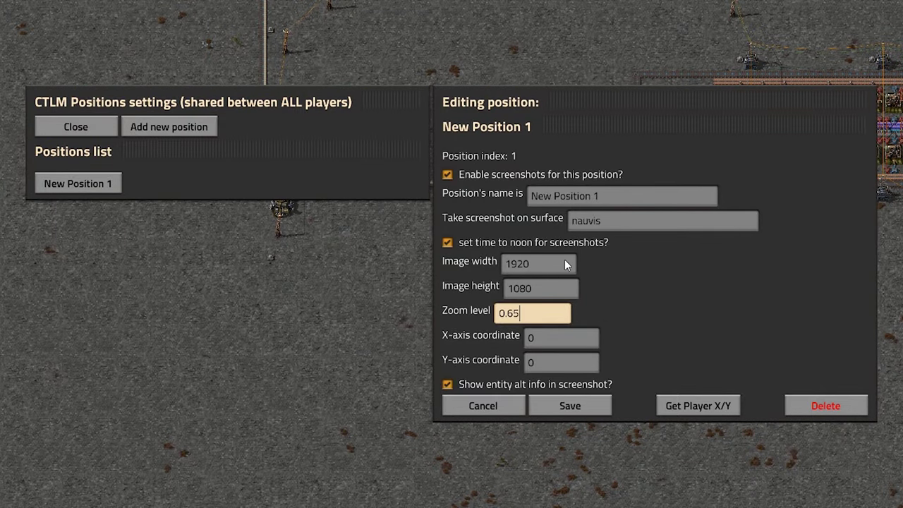
{"action": "left_click", "coordinate": [565, 262]}
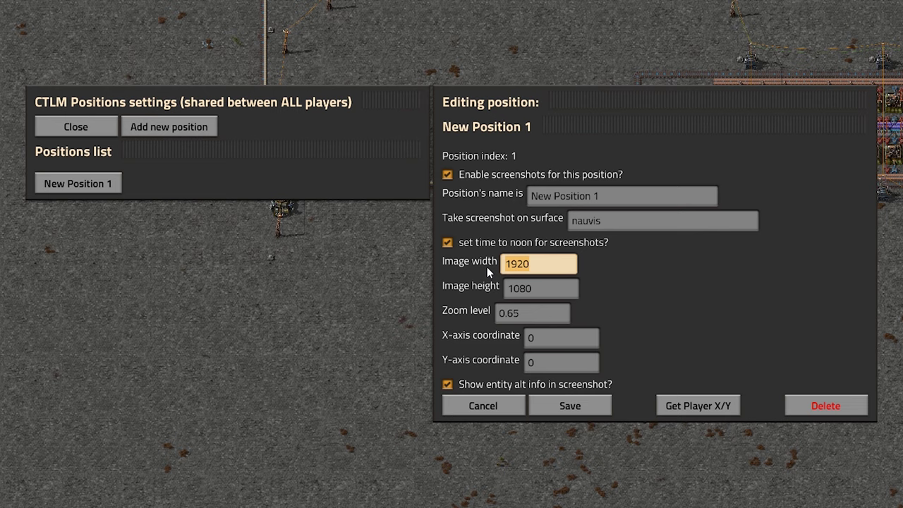
{"action": "left_click", "coordinate": [564, 261]}
- Fill the position's X-axis and Y-axis coordinates from the player's current location
{"action": "left_click", "coordinate": [564, 336]}
{"action": "left_click", "coordinate": [550, 358]}
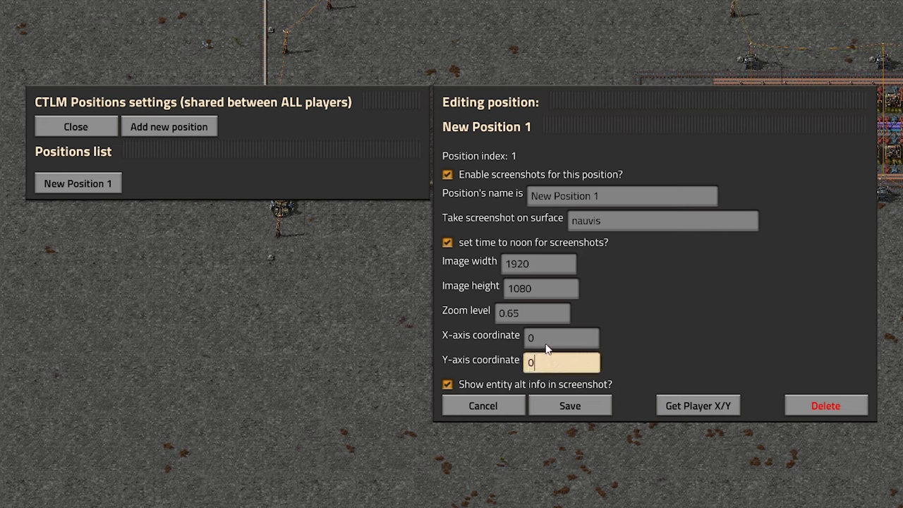
{"action": "left_click", "coordinate": [547, 345]}
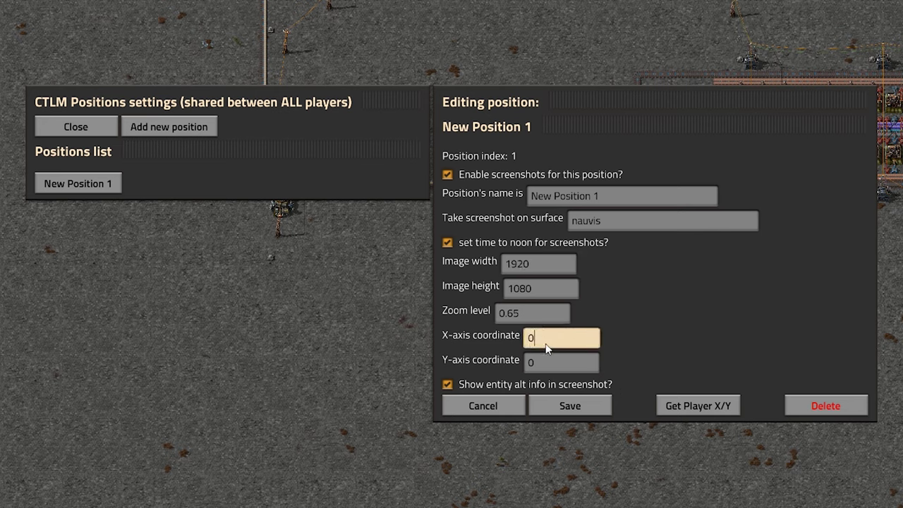
{"action": "left_click", "coordinate": [705, 404]}
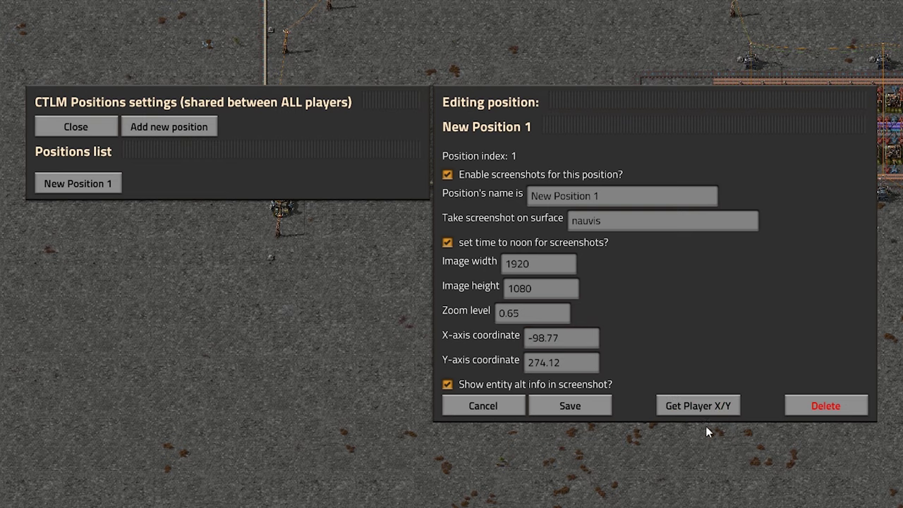
- Walk the character northeast to the main belt lines and set the position's coordinates to the player's location, X -14.14 and Y 191.75
{"action": "key", "text": "w+d"}
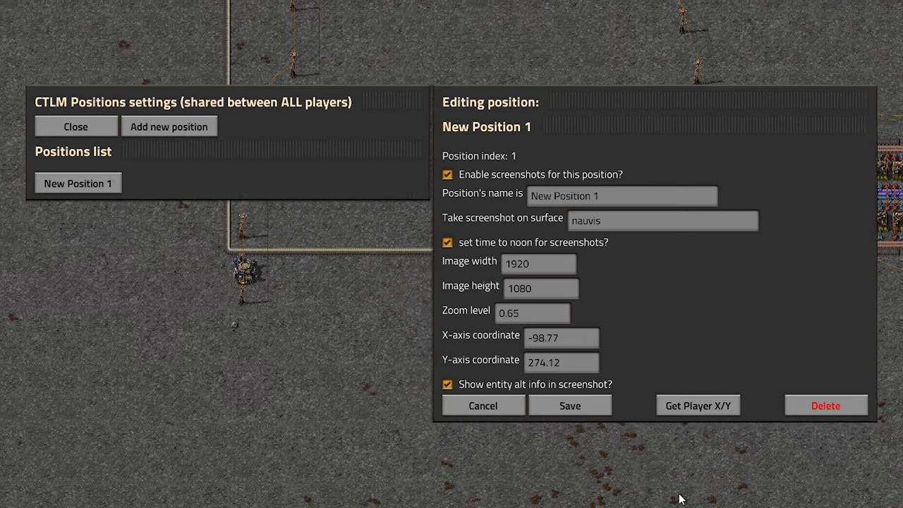
{"action": "key", "text": "w+d"}
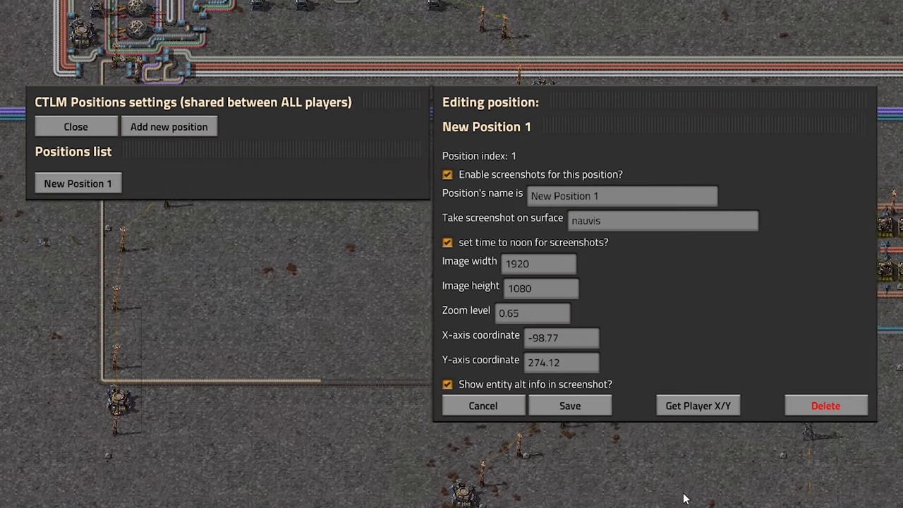
{"action": "key", "text": "w+d"}
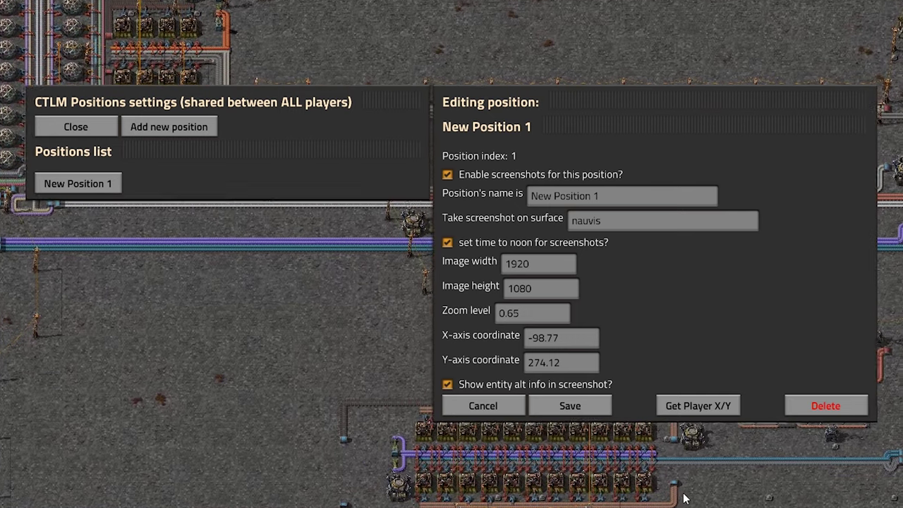
{"action": "key", "text": "w+d"}
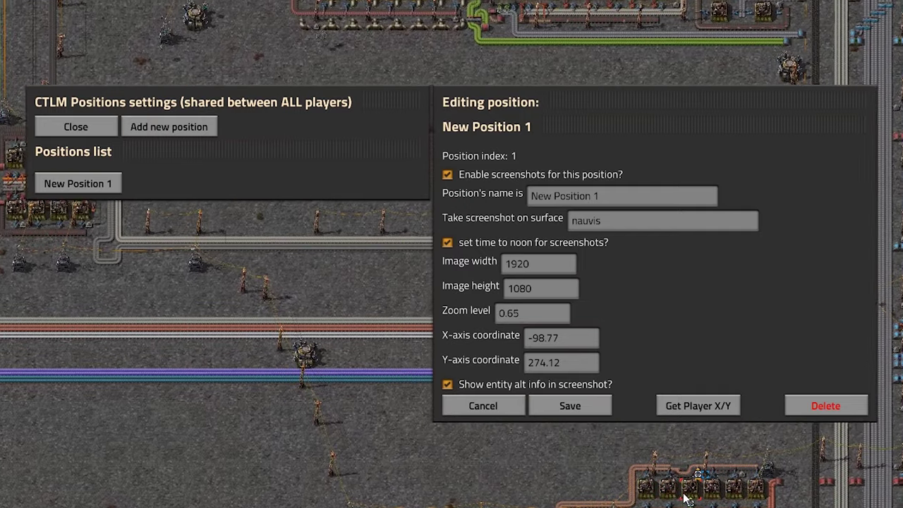
{"action": "key", "text": "w+d"}
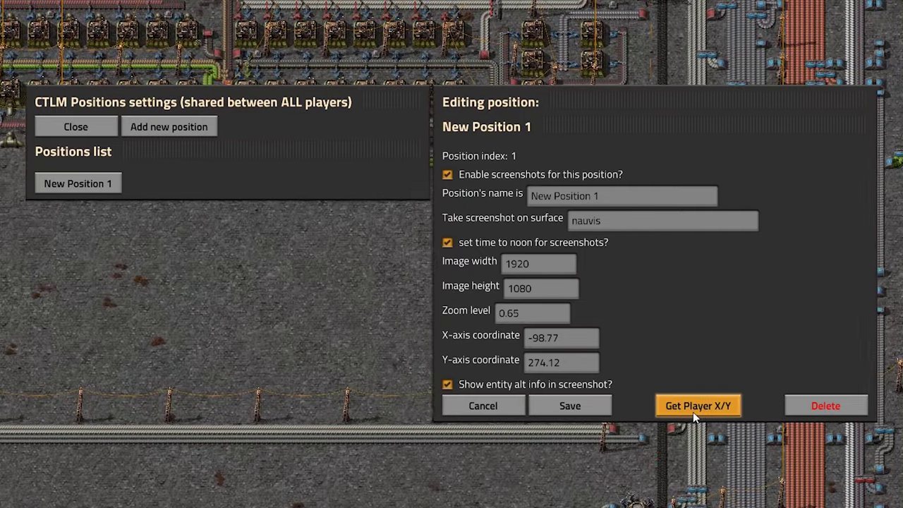
{"action": "key", "text": "w+d"}
{"action": "left_click", "coordinate": [693, 412]}
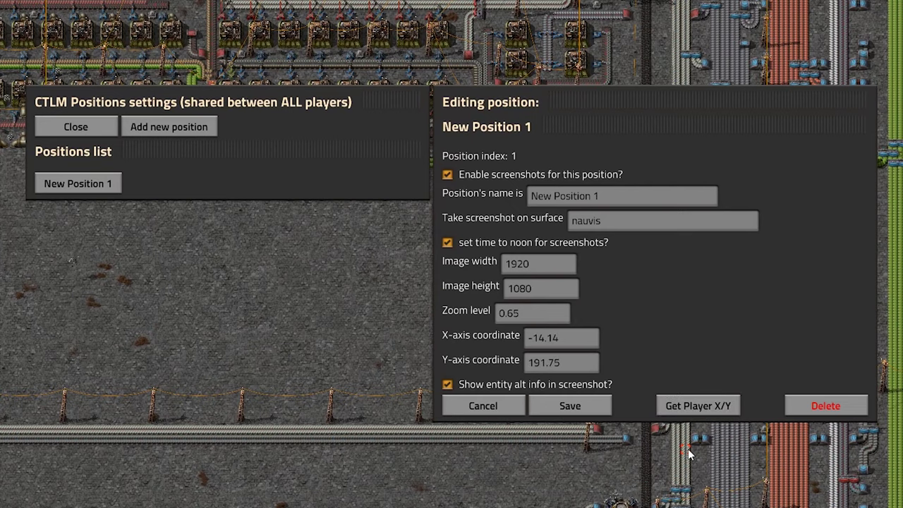
- Check the X-axis and Y-axis coordinate fields and save the settings of New Position 1
{"action": "left_click", "coordinate": [530, 343]}
{"action": "left_click", "coordinate": [554, 364]}
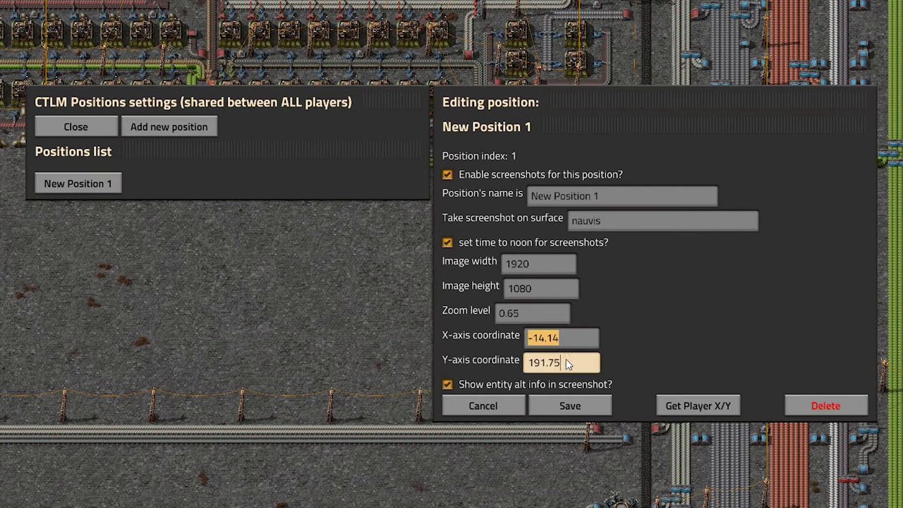
{"action": "left_click", "coordinate": [560, 342]}
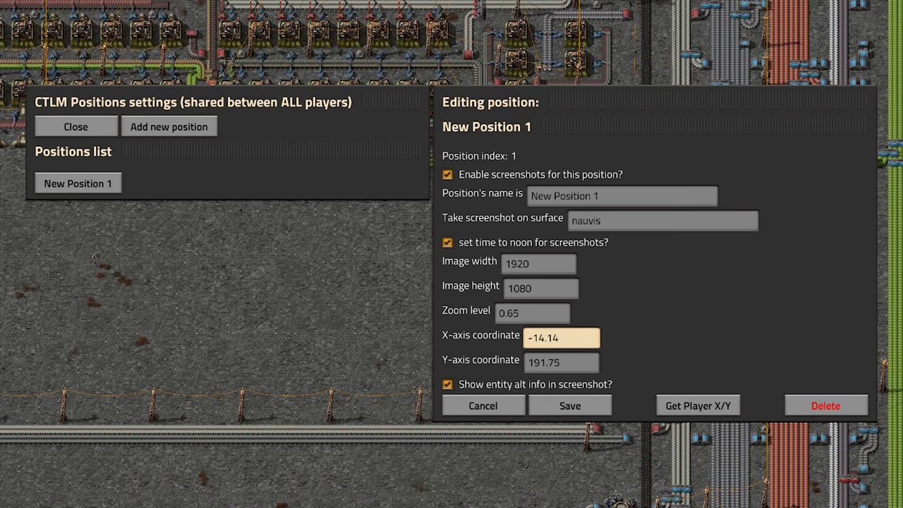
{"action": "left_click", "coordinate": [285, 315]}
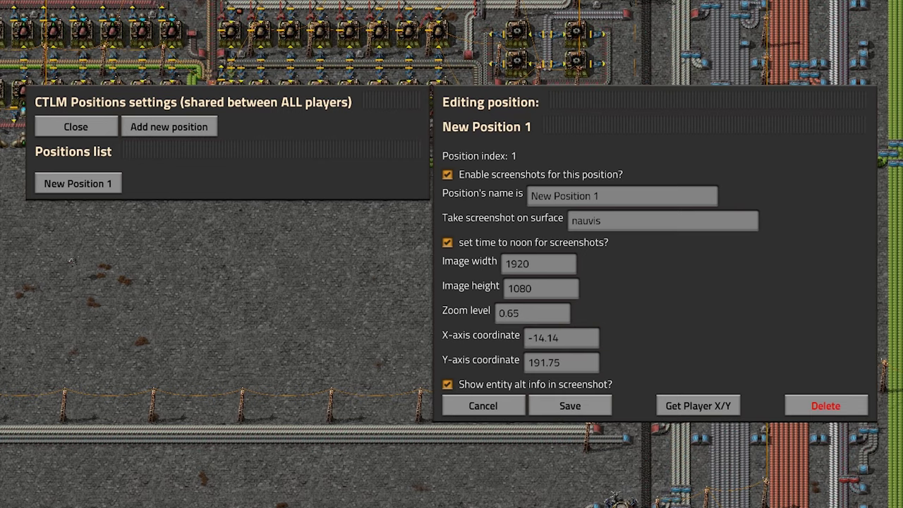
{"action": "scroll", "coordinate": [316, 240], "scroll_direction": "down", "scroll_amount": 3}
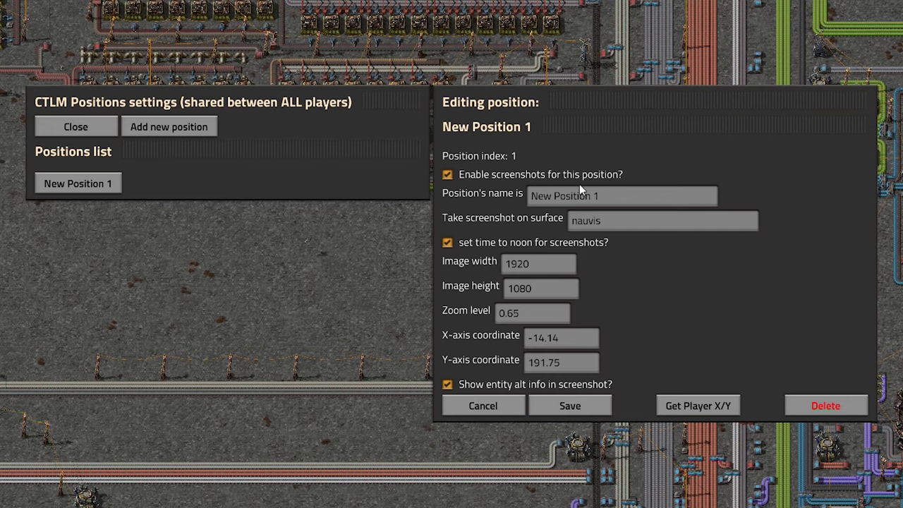
{"action": "left_click", "coordinate": [567, 409]}
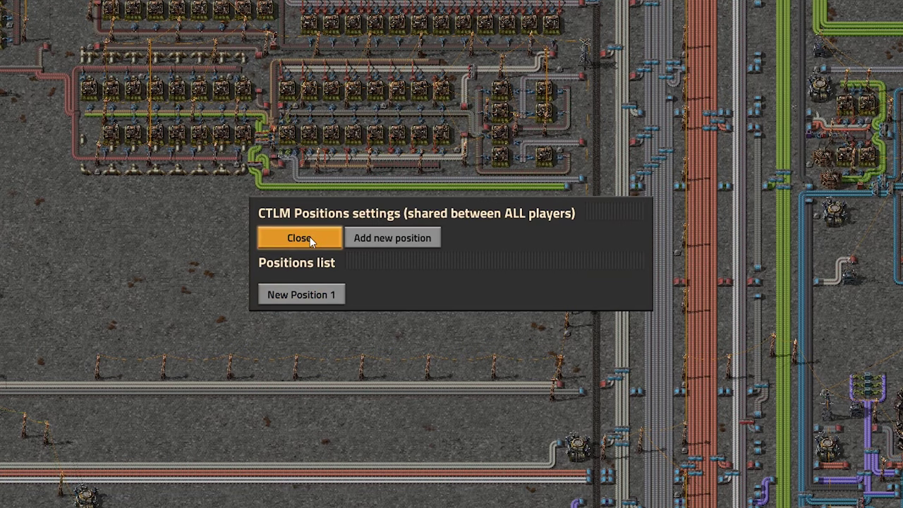
- Enable screenshots every 600 ticks in the CTLM core settings, saving the settings and closing the window
{"action": "left_click", "coordinate": [310, 236]}
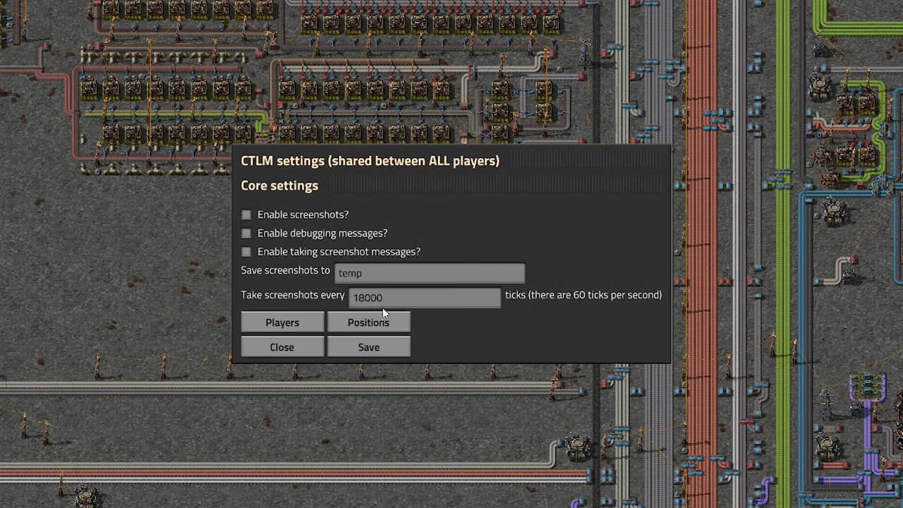
{"action": "left_click", "coordinate": [270, 216]}
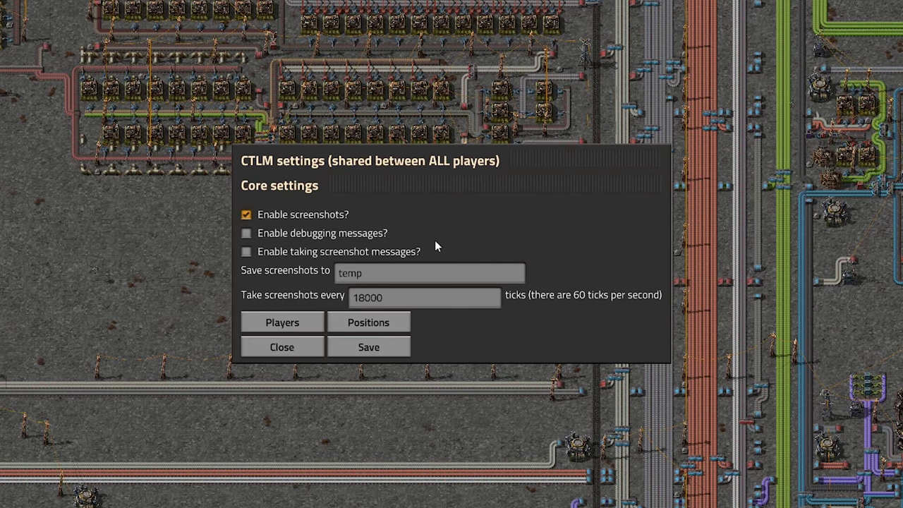
{"action": "left_click", "coordinate": [480, 299]}
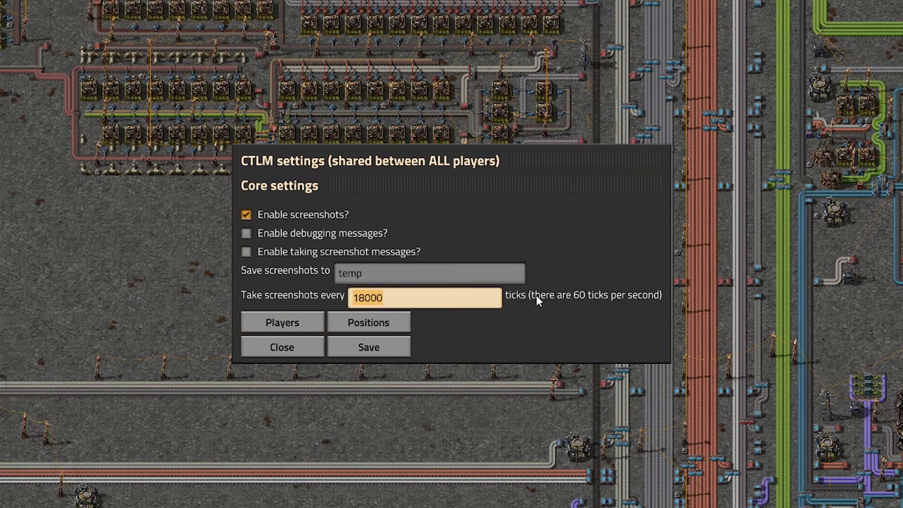
{"action": "left_click_drag", "start_coordinate": [385, 297], "coordinate": [278, 296]}
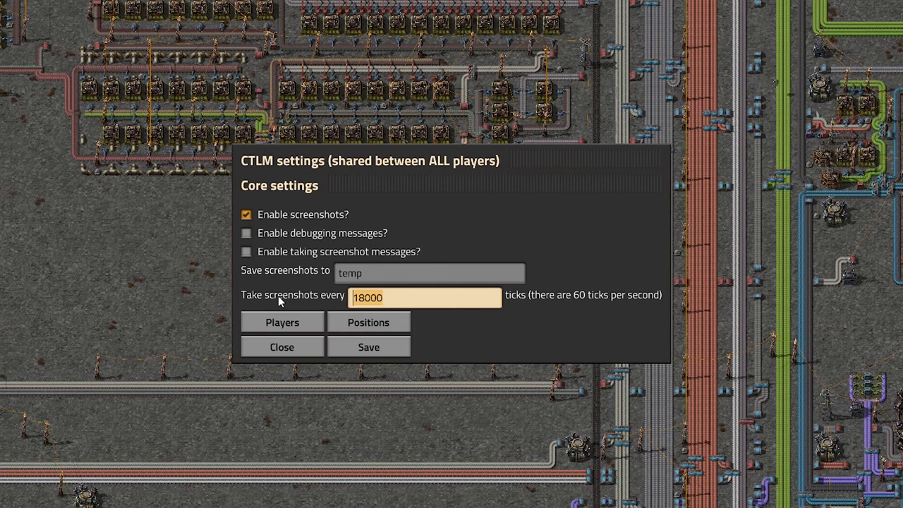
{"action": "left_click_drag", "start_coordinate": [395, 301], "coordinate": [235, 297]}
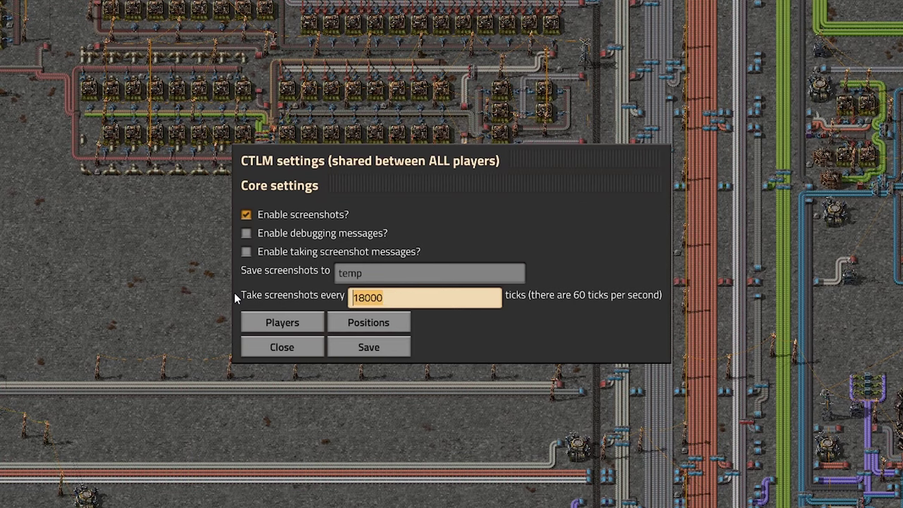
{"action": "type", "text": "600"}
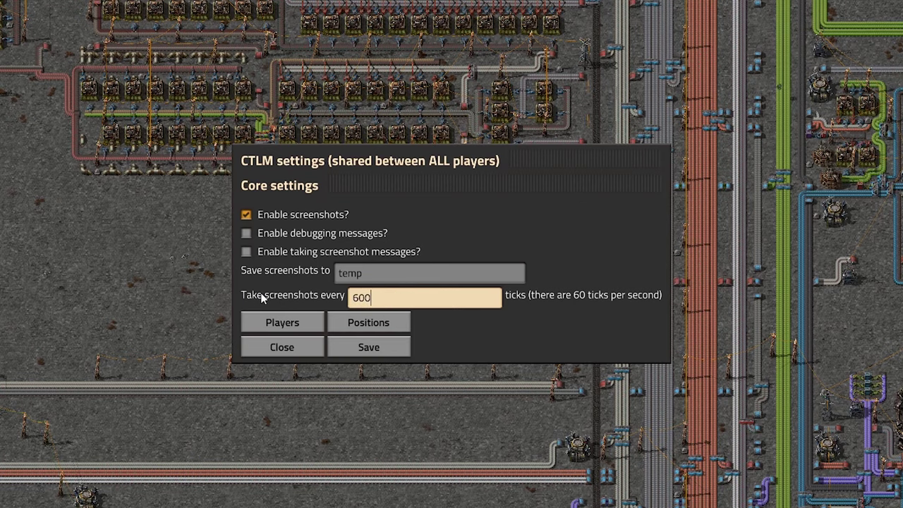
{"action": "left_click", "coordinate": [415, 300]}
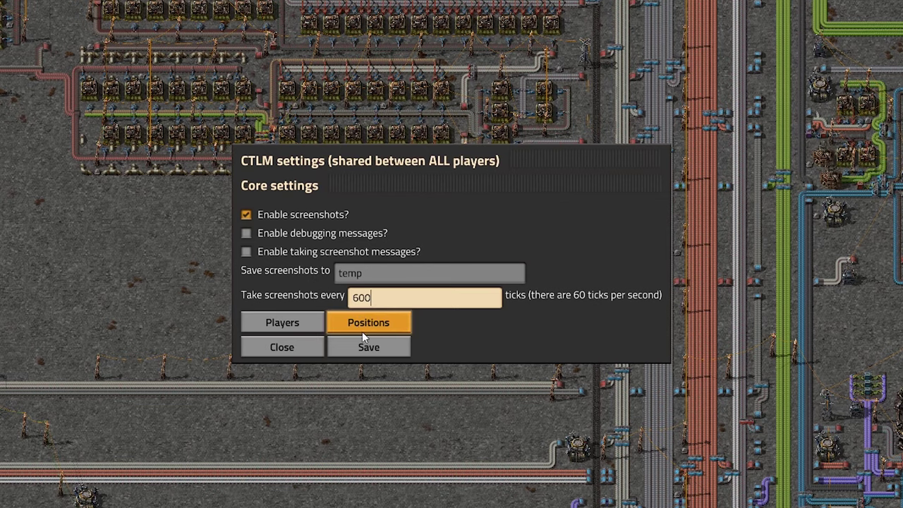
{"action": "left_click", "coordinate": [362, 353]}
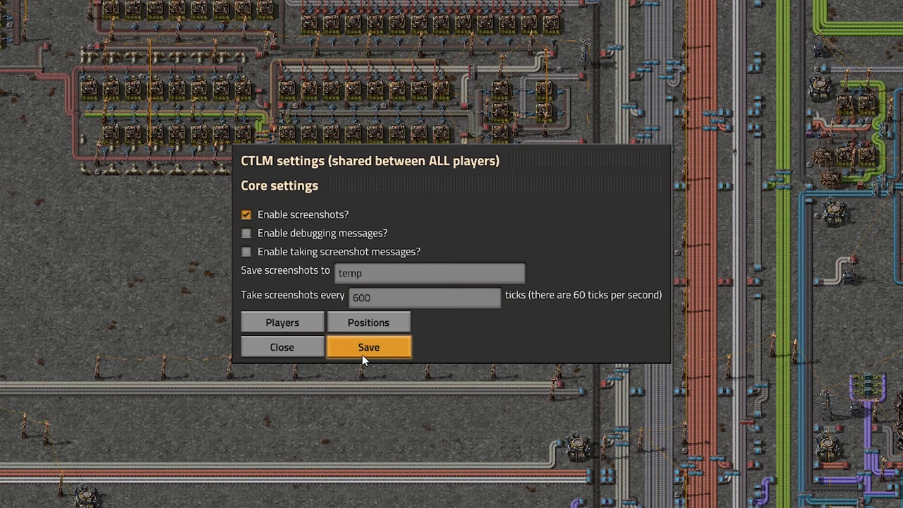
{"action": "left_click", "coordinate": [293, 353]}
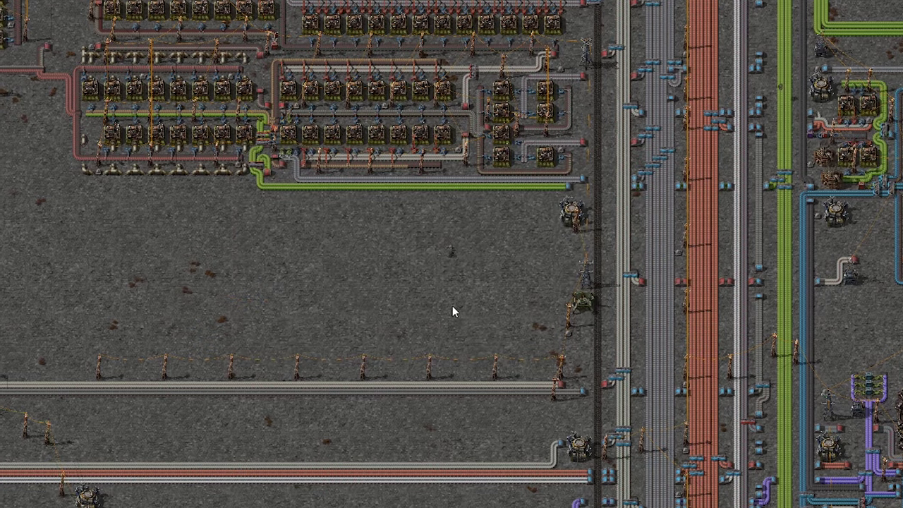
- Reopen the CTLM core settings, turn screenshots off and close the window
{"action": "scroll", "coordinate": [445, 321], "scroll_direction": "up", "scroll_amount": 2}
{"action": "scroll", "coordinate": [424, 336], "scroll_direction": "up", "scroll_amount": 3}
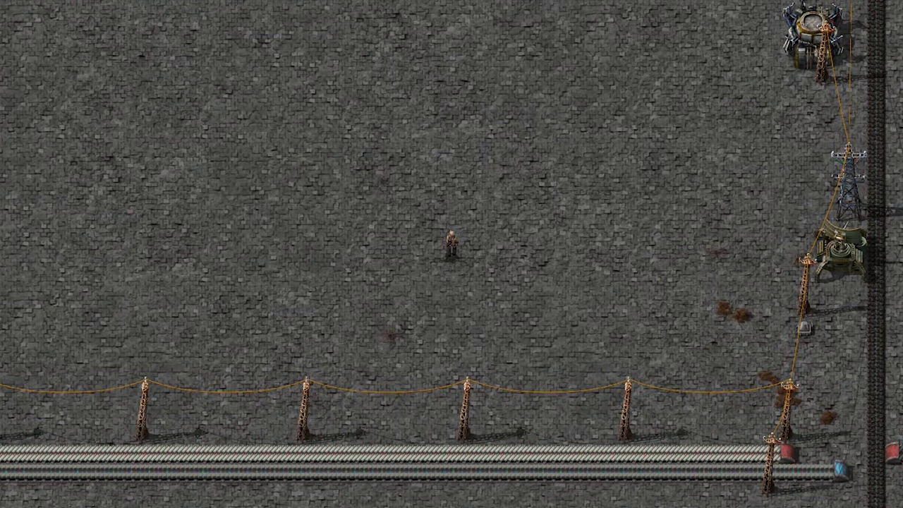
{"action": "key", "text": "ctrl+shift+t"}
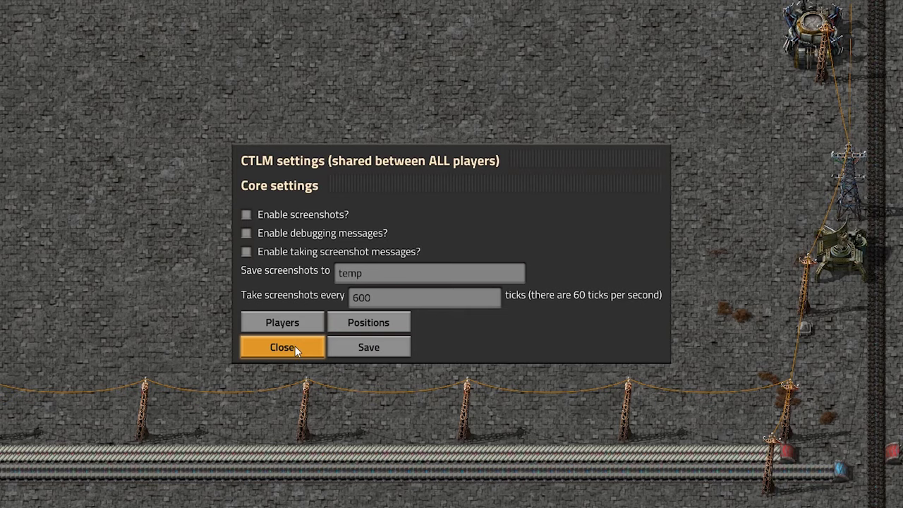
{"action": "left_click", "coordinate": [295, 346]}
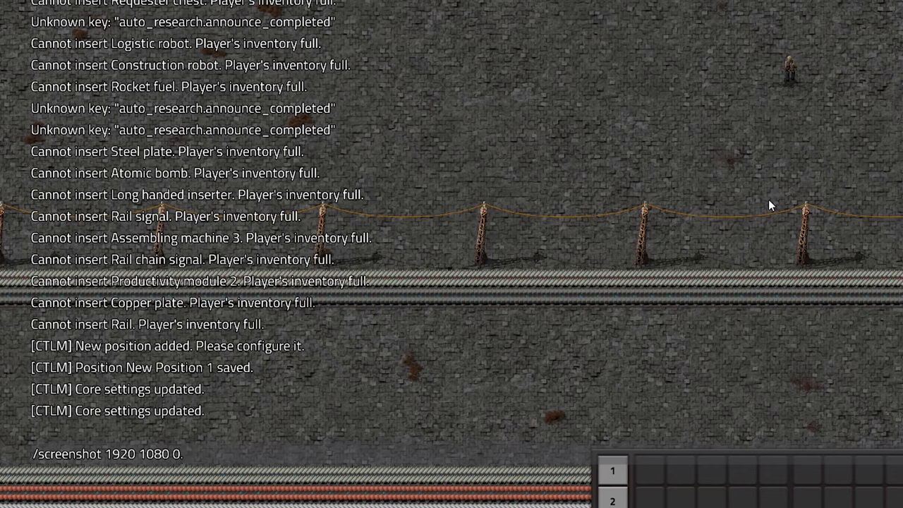
- Take a manual screenshot from the console with the command /screenshot 1920 1080 1
{"action": "key", "text": "Return"}
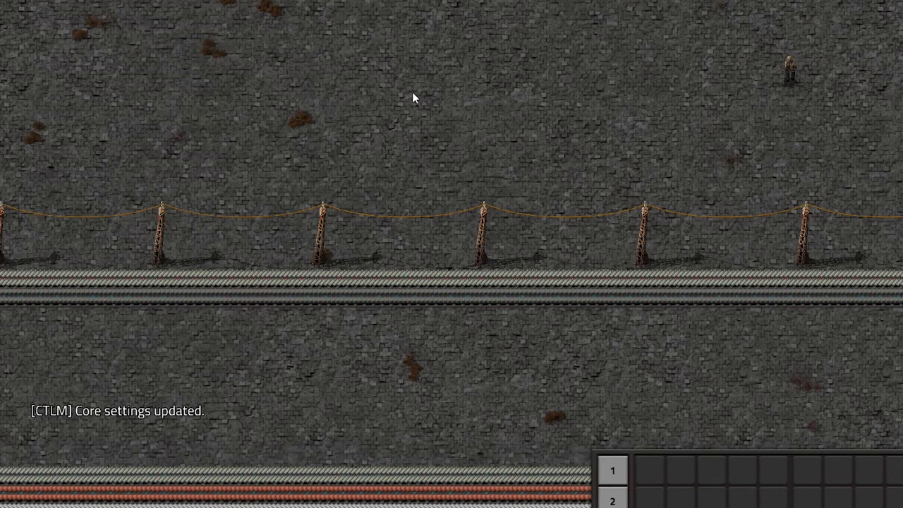
{"action": "key", "text": "grave"}
{"action": "key", "text": "Up"}
{"action": "type", "text": "1"}
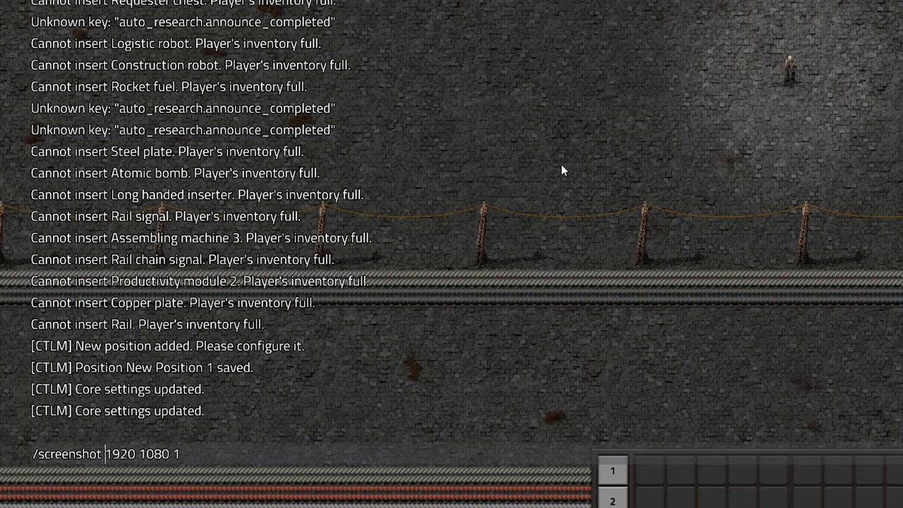
{"action": "key", "text": "shift+Right"}
{"action": "key", "text": "shift+Right"}
{"action": "key", "text": "Right"}
{"action": "key", "text": "Right"}
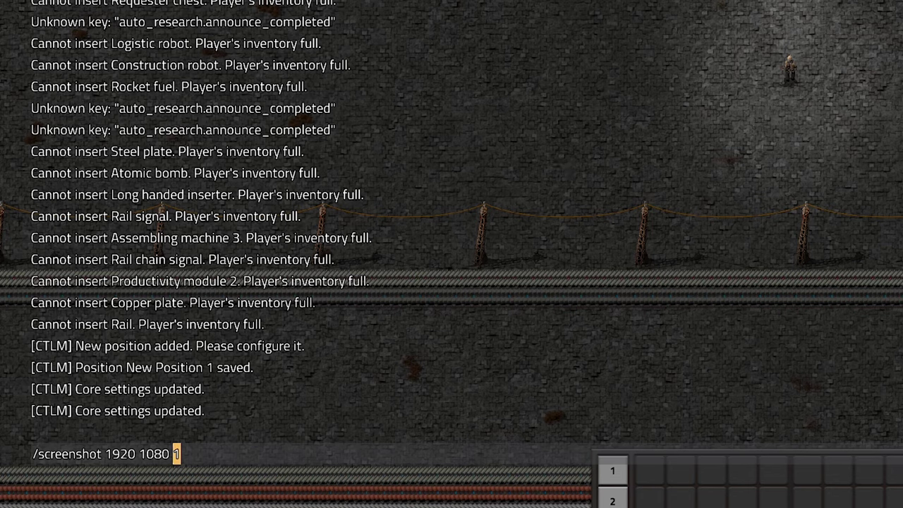
{"action": "key", "text": "Return"}
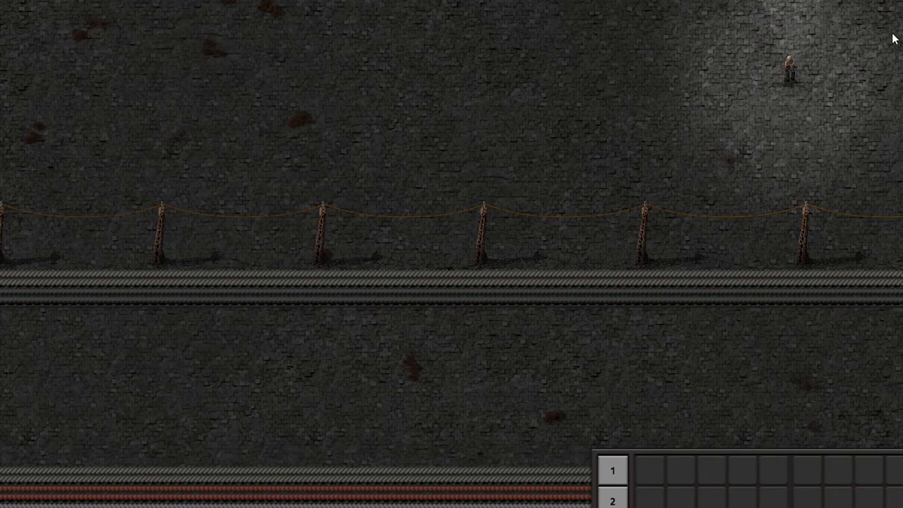
- Re-enable screenshots in the CTLM core settings, save the change and close the window
{"action": "scroll", "coordinate": [894, 38], "scroll_direction": "down", "scroll_amount": 5}
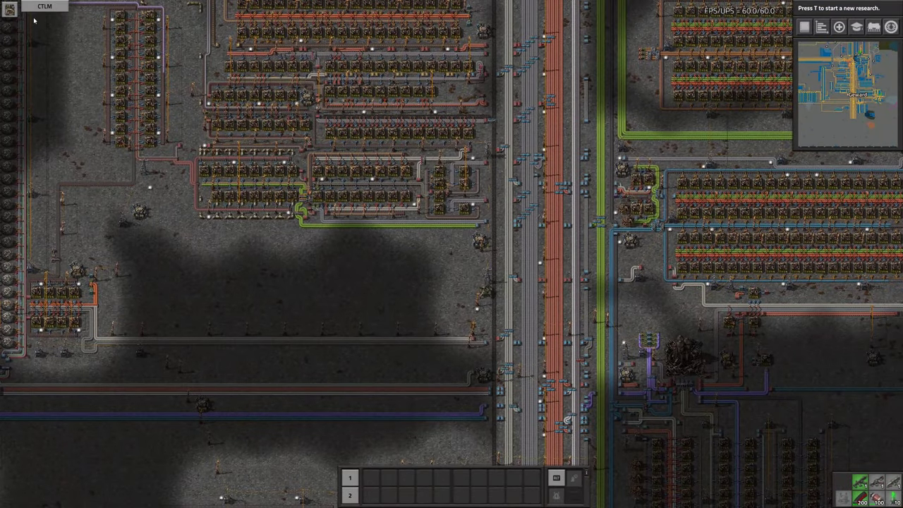
{"action": "left_click", "coordinate": [42, 7]}
{"action": "left_click", "coordinate": [335, 232]}
{"action": "left_click", "coordinate": [404, 307]}
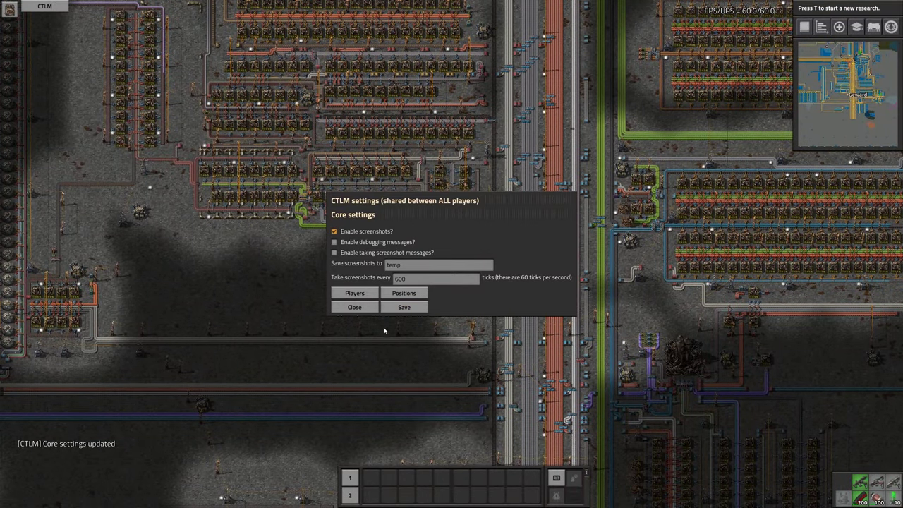
{"action": "left_click", "coordinate": [354, 307]}
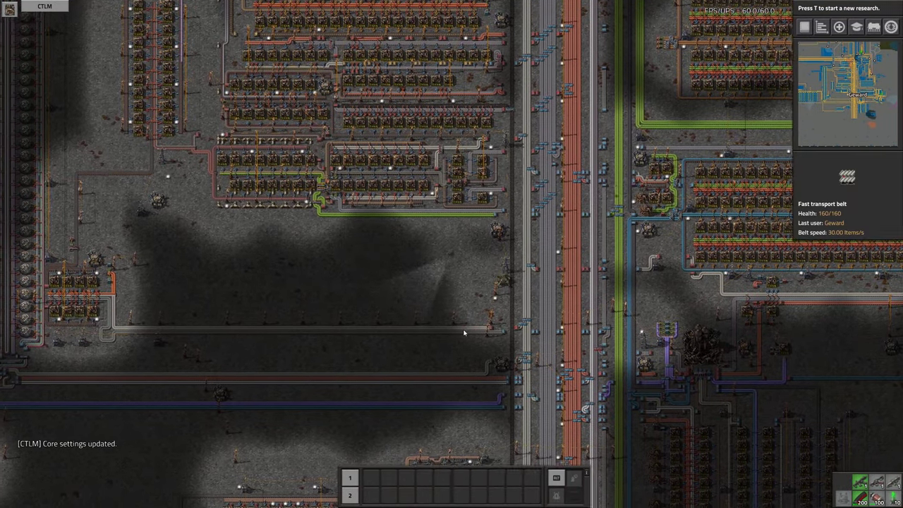
- Walk the character a short way northeast, and disable and save the screenshots option in the CTLM core settings
{"action": "scroll", "coordinate": [464, 332], "scroll_direction": "up", "scroll_amount": 3}
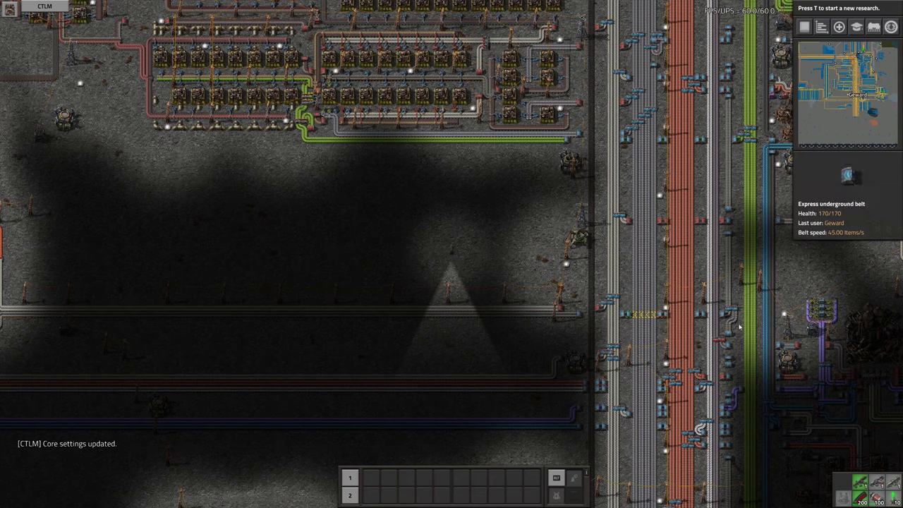
{"action": "key", "text": "w+d"}
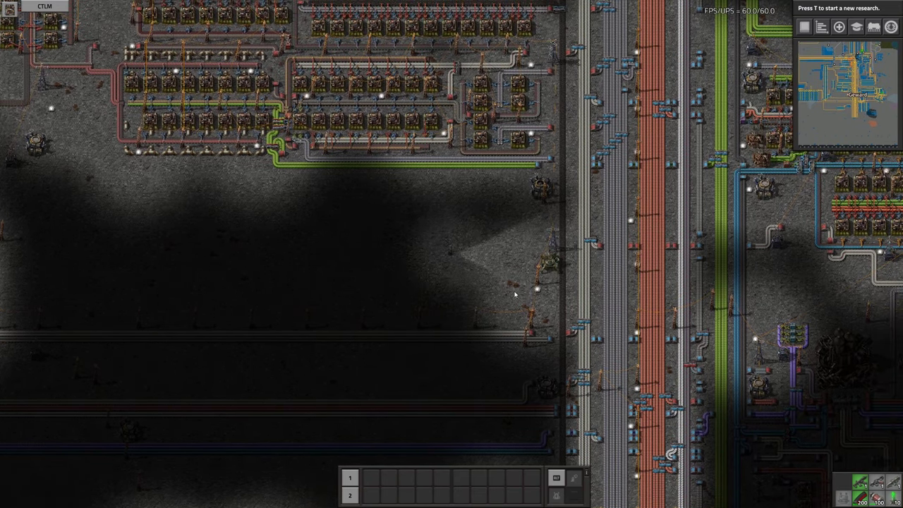
{"action": "left_click", "coordinate": [45, 7]}
{"action": "left_click", "coordinate": [334, 231]}
{"action": "left_click", "coordinate": [403, 307]}
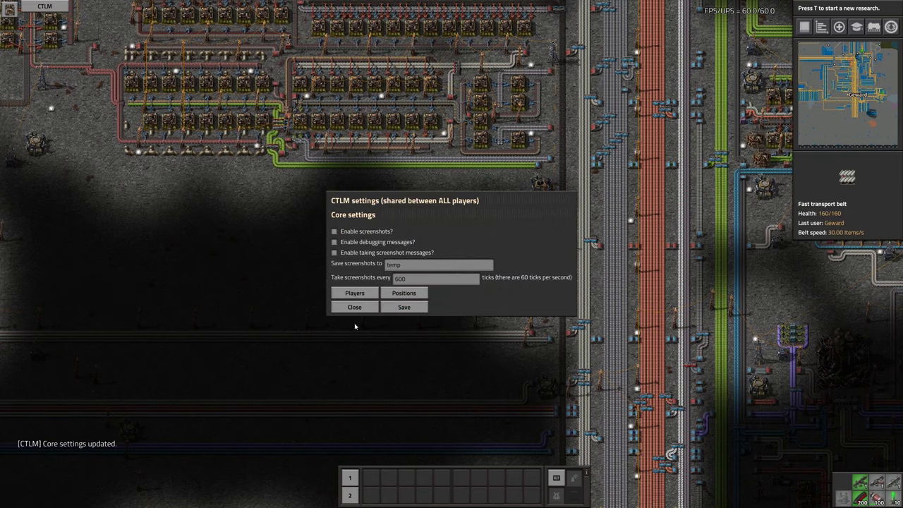
{"action": "left_click", "coordinate": [349, 308]}
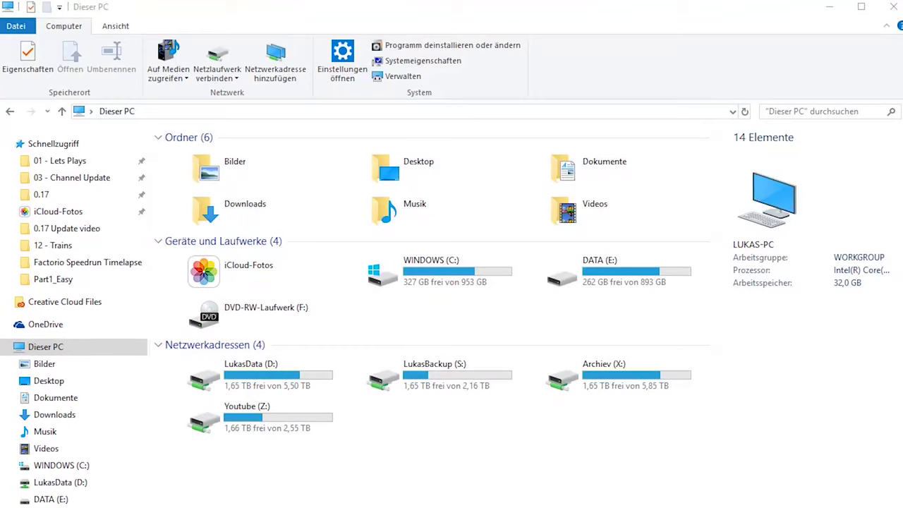
- Switch to File Explorer and open the script-output folder inside the Factorio folder under %appdata%
{"action": "left_click", "coordinate": [196, 114]}
{"action": "type", "text": "%"}
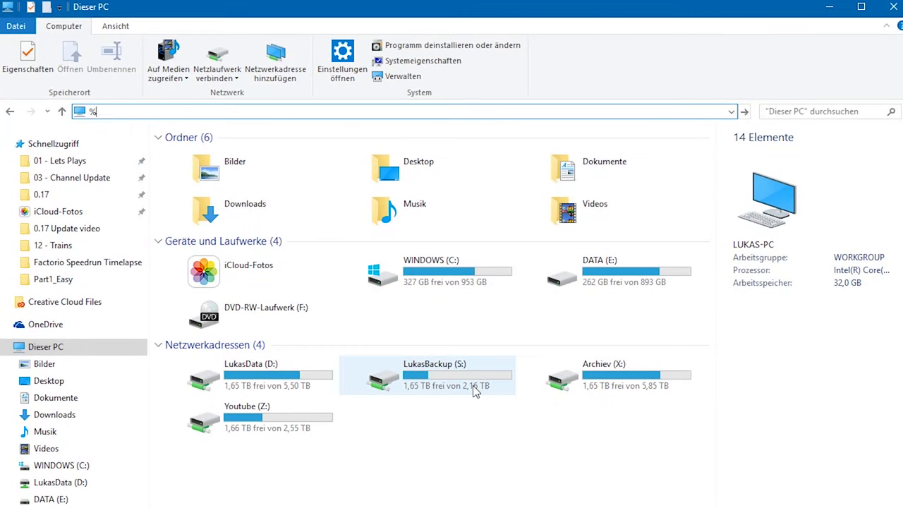
{"action": "type", "text": "appdata%"}
{"action": "key", "text": "Return"}
{"action": "key", "text": "f"}
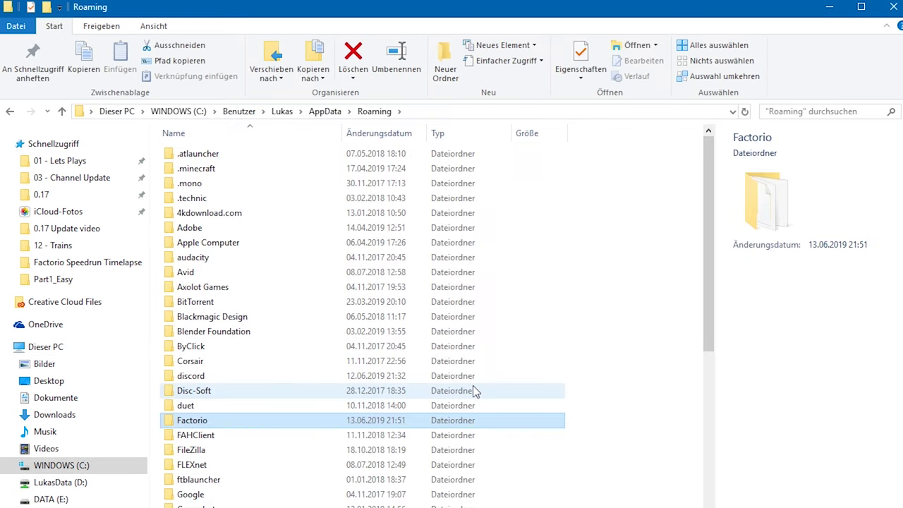
{"action": "key", "text": "Return"}
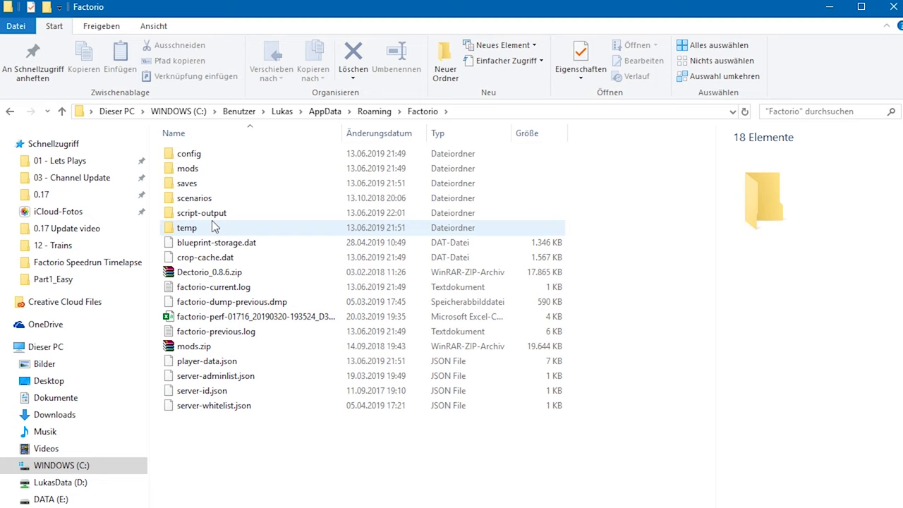
{"action": "left_click", "coordinate": [251, 213]}
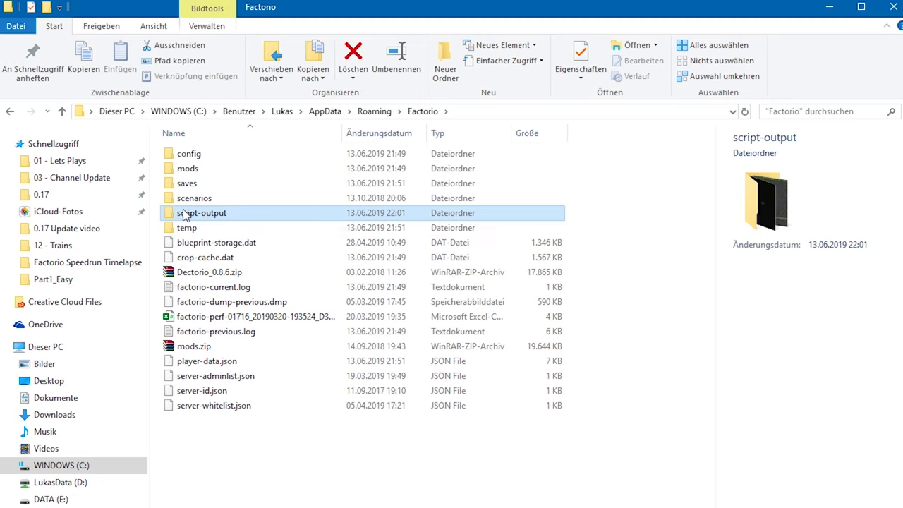
{"action": "double_click", "coordinate": [258, 212]}
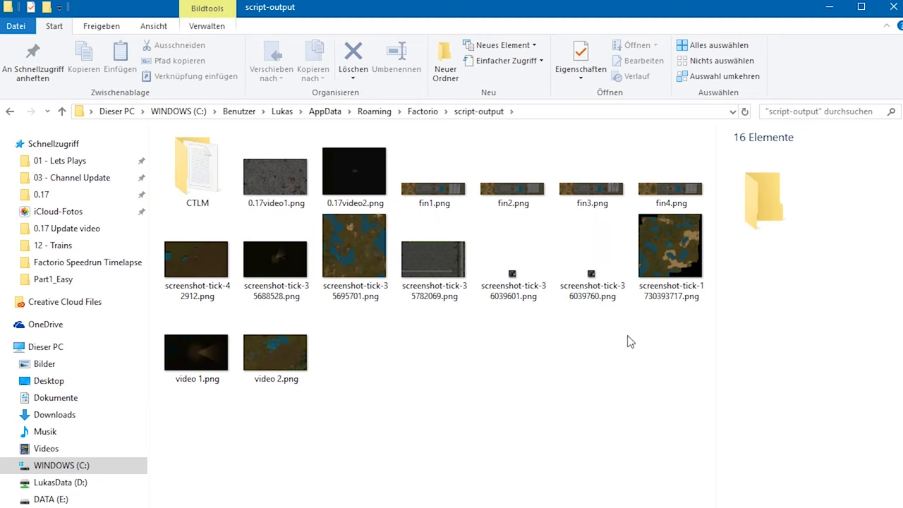
- View the manual screenshot screenshot-tick-35782069.png and close the image viewer
{"action": "left_click", "coordinate": [297, 154]}
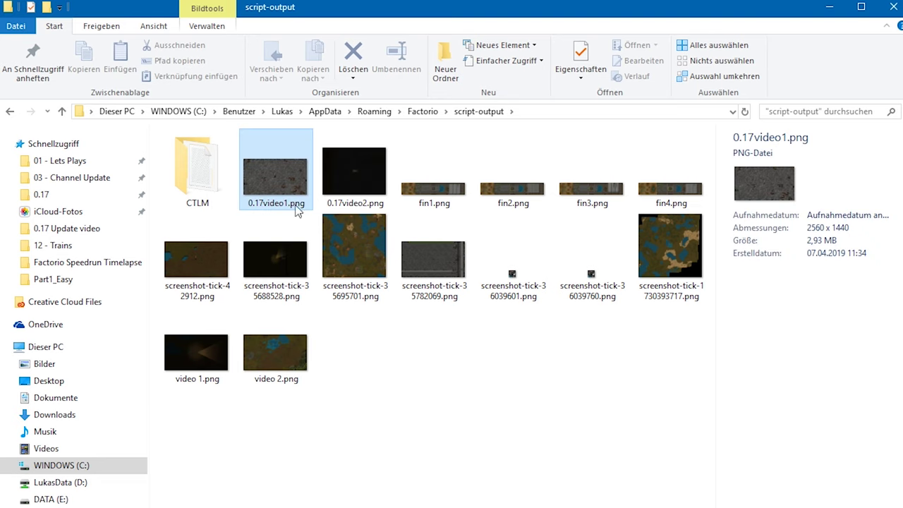
{"action": "double_click", "coordinate": [426, 265]}
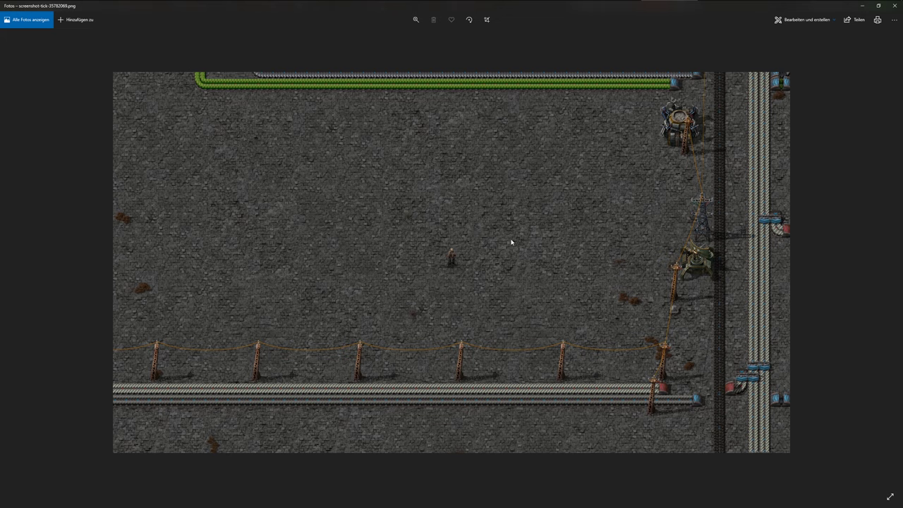
{"action": "left_click", "coordinate": [895, 6]}
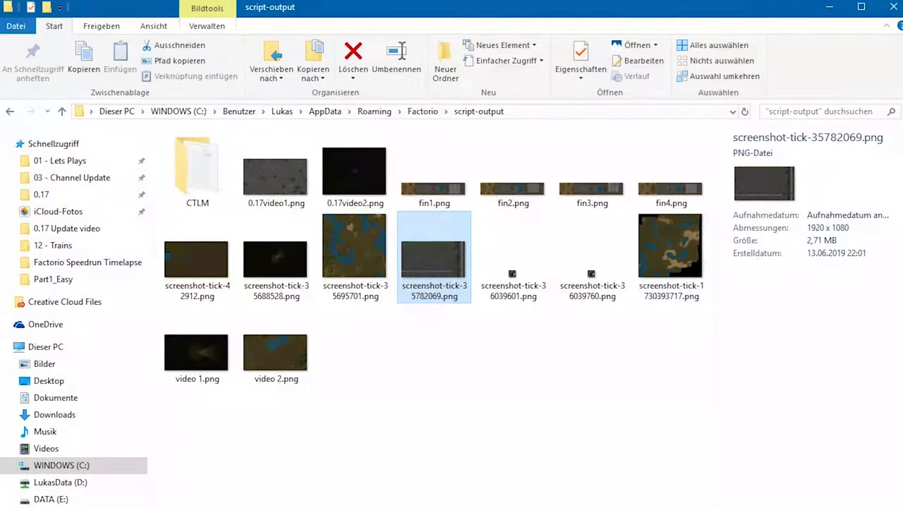
{"action": "left_click", "coordinate": [303, 471]}
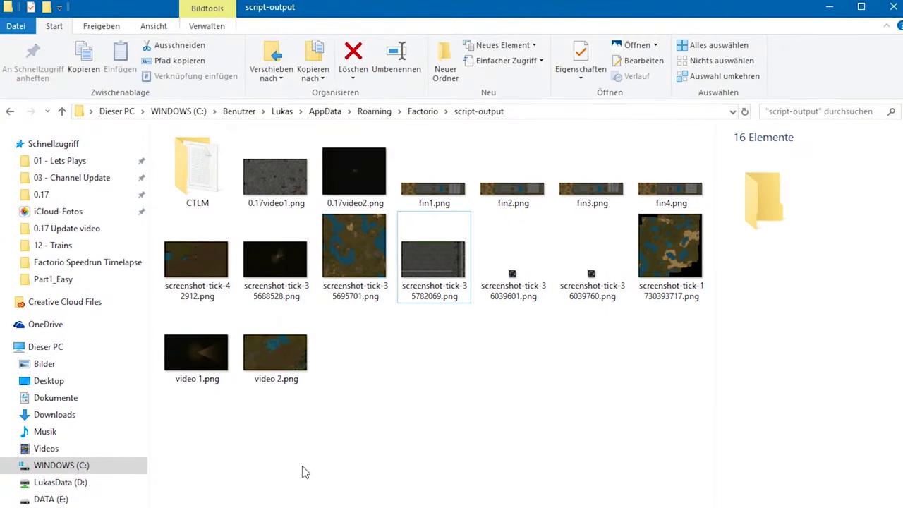
- Open the CTLM folder in script-output to locate its temp subfolder, and switch back to Factorio
{"action": "left_click", "coordinate": [188, 185]}
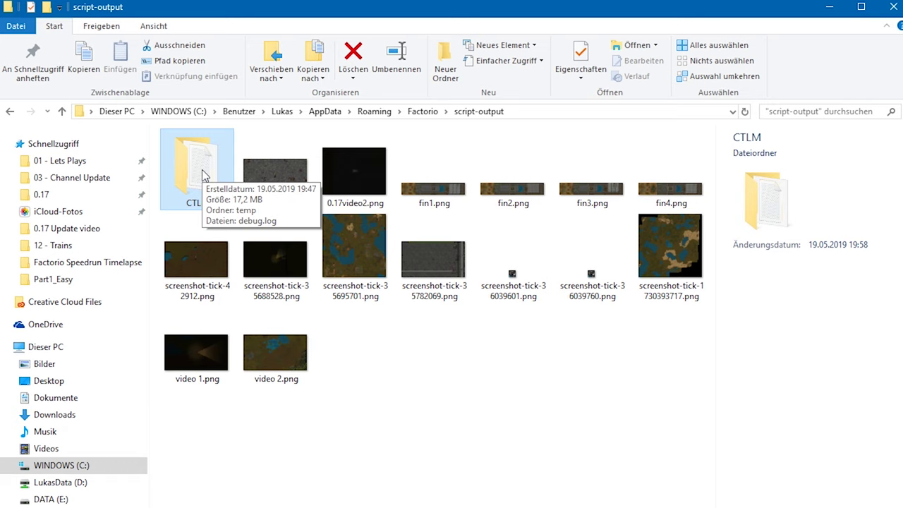
{"action": "double_click", "coordinate": [202, 175]}
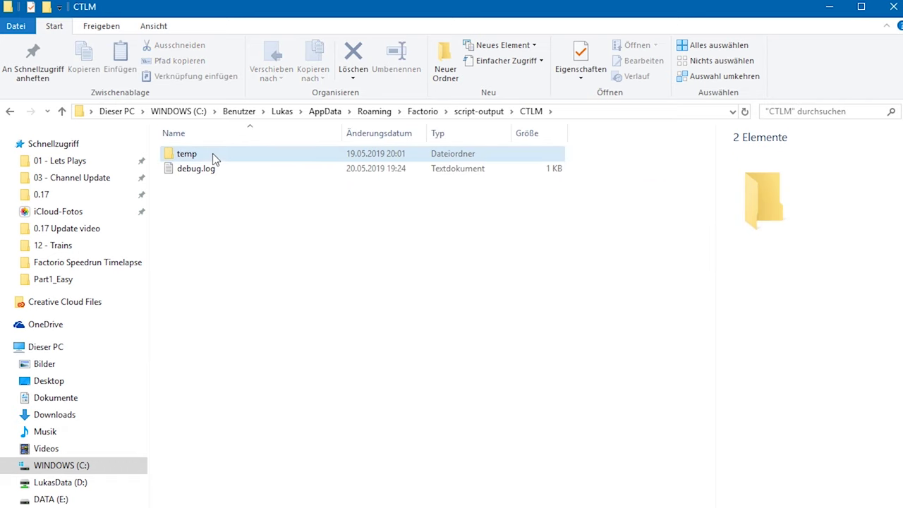
{"action": "left_click", "coordinate": [212, 155]}
{"action": "key", "text": "alt+Tab"}
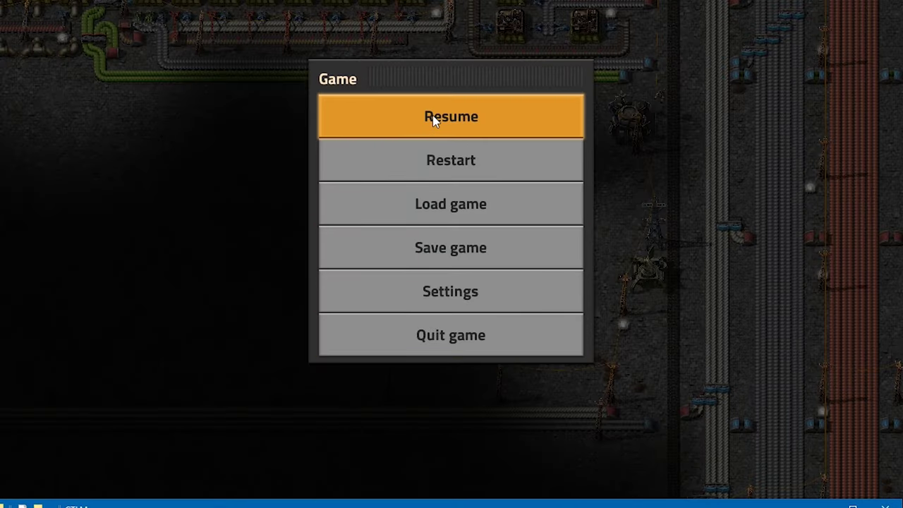
- Resume the game and check the screenshot save folder in the CTLM core settings, closing them without saving
{"action": "left_click", "coordinate": [434, 118]}
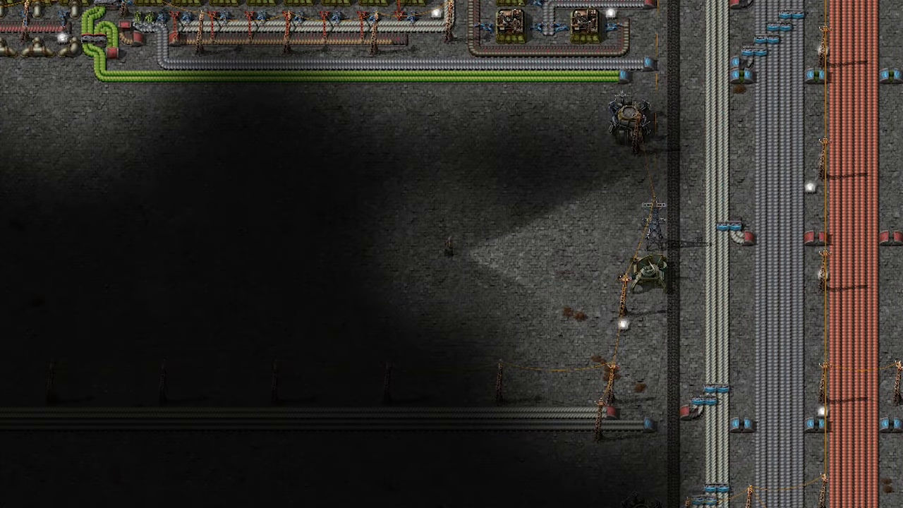
{"action": "left_click", "coordinate": [393, 277]}
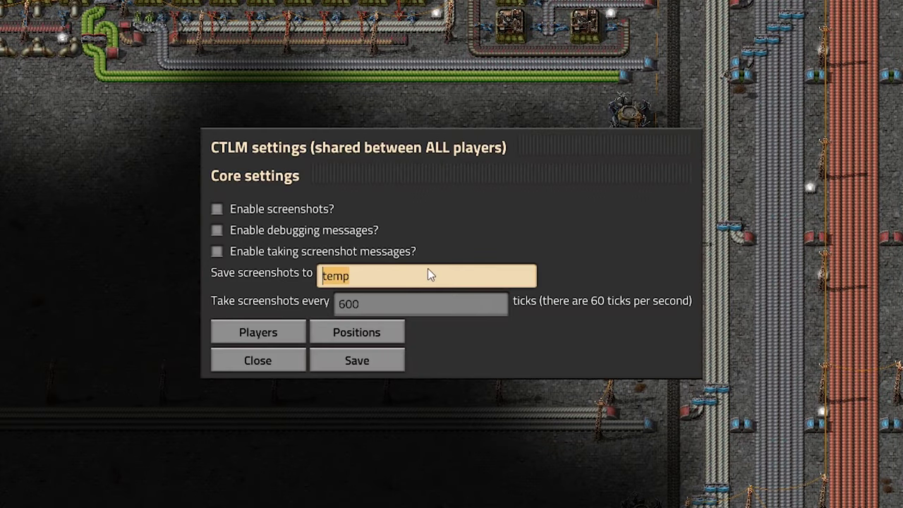
{"action": "left_click", "coordinate": [363, 275]}
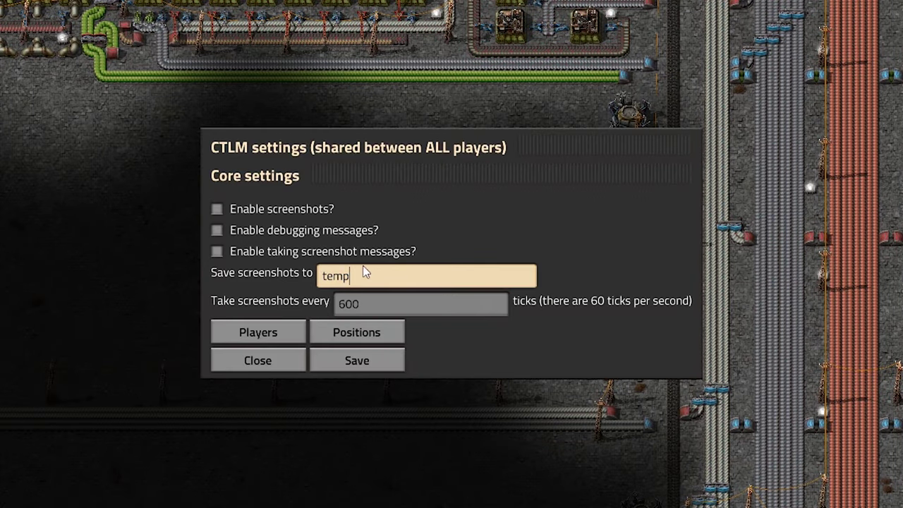
{"action": "left_click", "coordinate": [240, 365]}
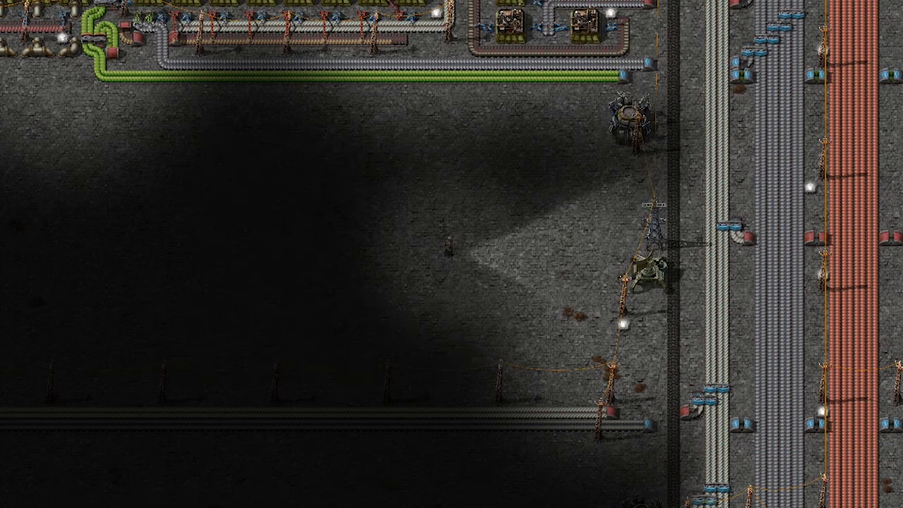
- Switch to File Explorer and open the New Position 1 folder inside the temp folder's position subfolder
{"action": "key", "text": "alt+Tab"}
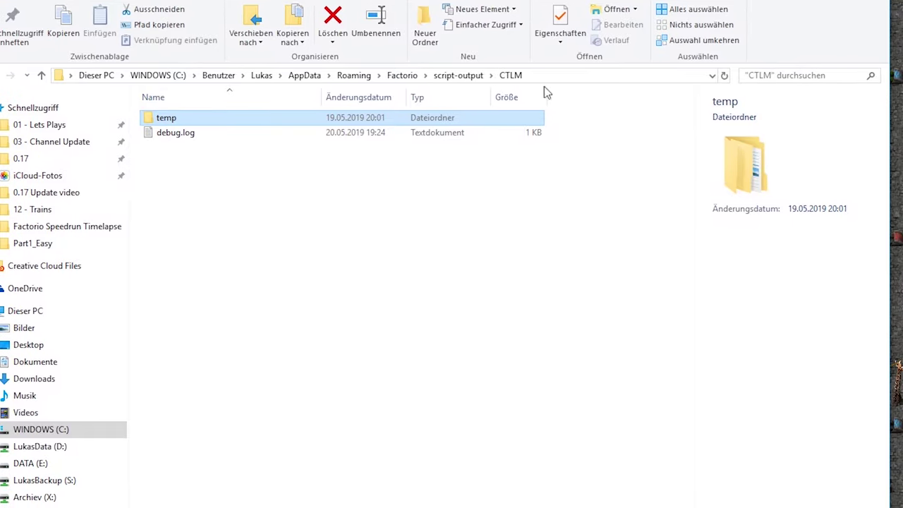
{"action": "left_click", "coordinate": [177, 357]}
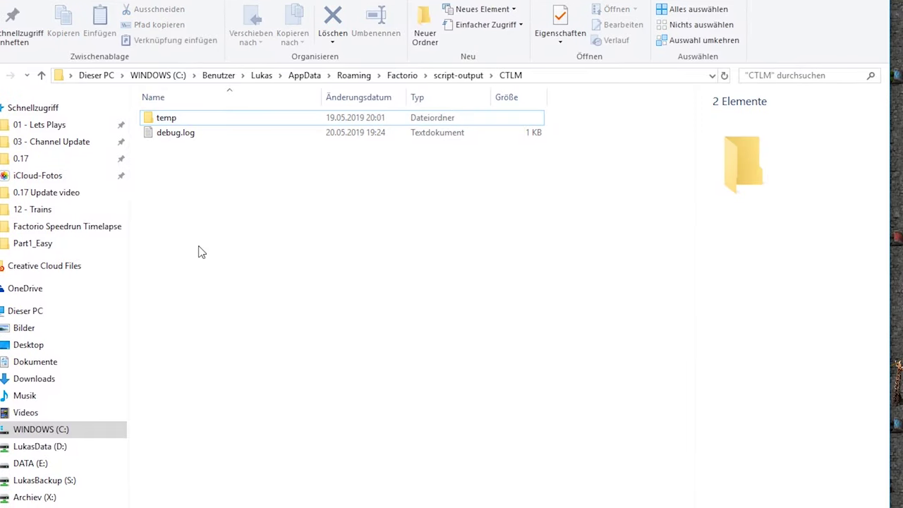
{"action": "double_click", "coordinate": [189, 120]}
{"action": "left_click", "coordinate": [175, 118]}
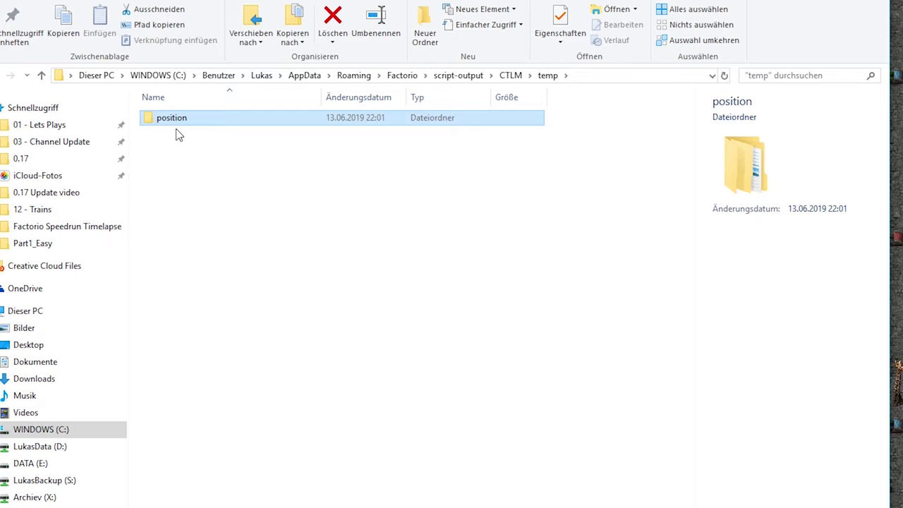
{"action": "double_click", "coordinate": [158, 124]}
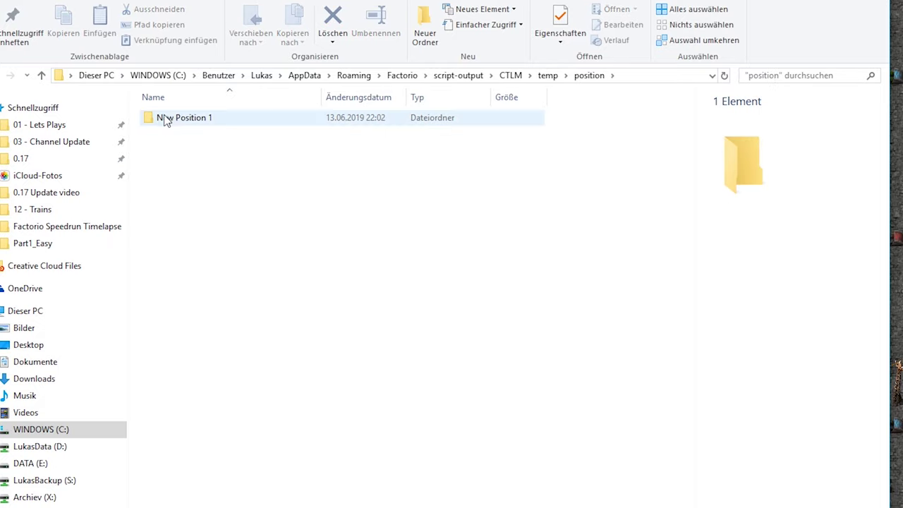
{"action": "left_click", "coordinate": [146, 120]}
{"action": "double_click", "coordinate": [145, 118]}
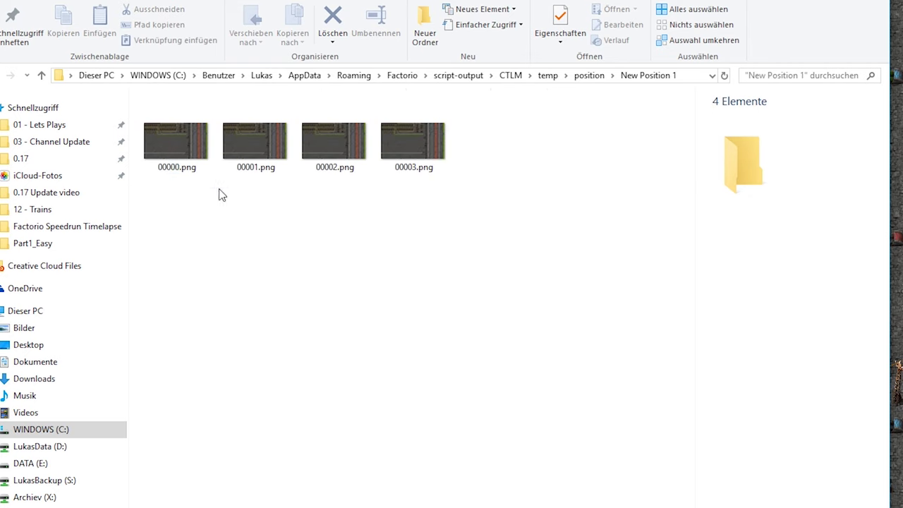
- View the automatic screenshots in the New Position 1 folder one after another, starting with 00000.png, and inspect them up close
{"action": "double_click", "coordinate": [181, 156]}
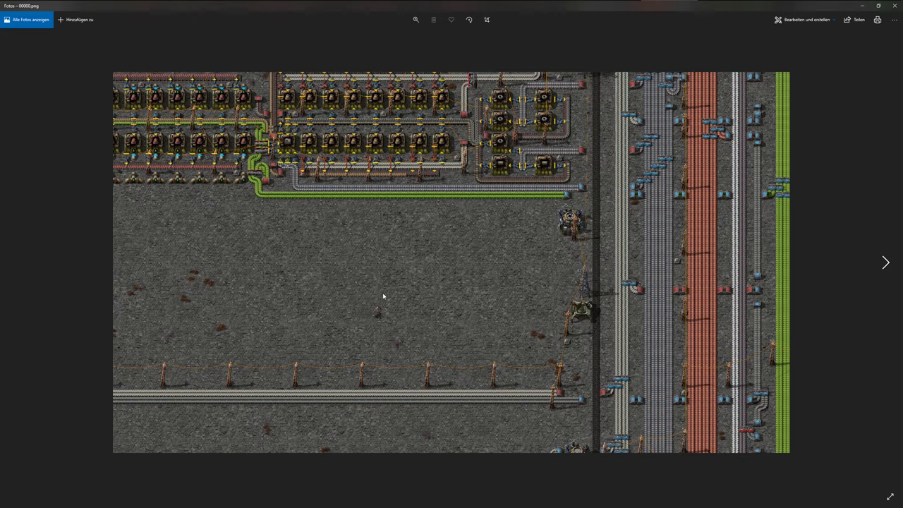
{"action": "key", "text": "Right"}
{"action": "key", "text": "Left"}
{"action": "key", "text": "Right"}
{"action": "key", "text": "Right"}
{"action": "key", "text": "Right"}
{"action": "scroll", "coordinate": [381, 123], "scroll_direction": "up", "scroll_amount": 4}
{"action": "scroll", "coordinate": [435, 282], "scroll_direction": "down", "scroll_amount": 5}
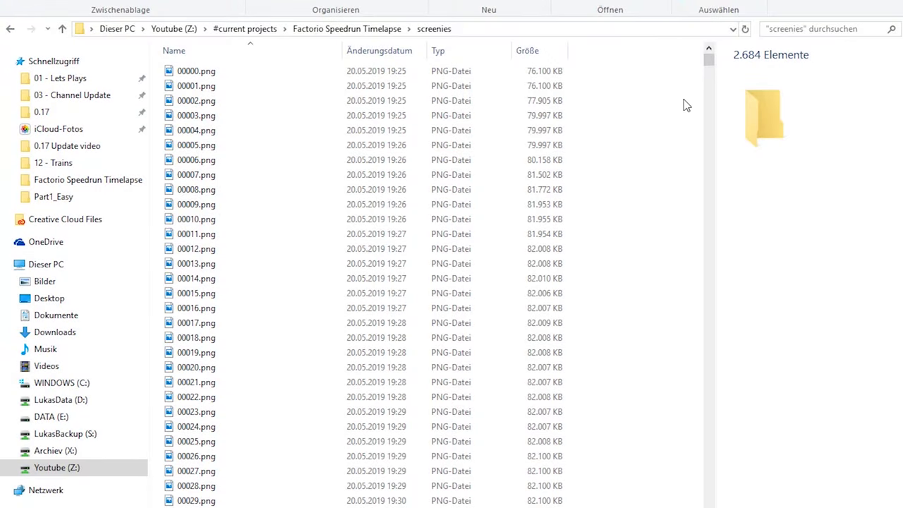
- Look through the screenies folder's image list from start to end, checking the details of individual files such as 02676.png
{"action": "key", "text": "Home"}
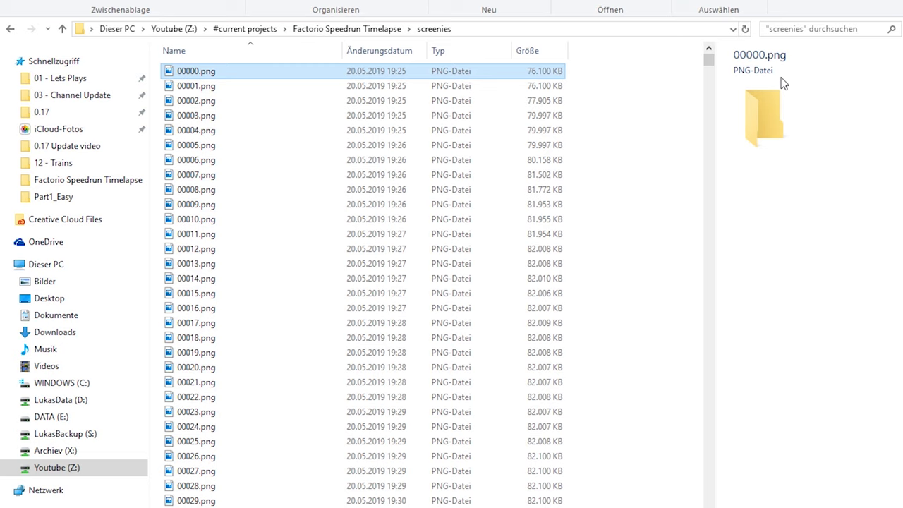
{"action": "left_click_drag", "start_coordinate": [710, 62], "coordinate": [709, 507]}
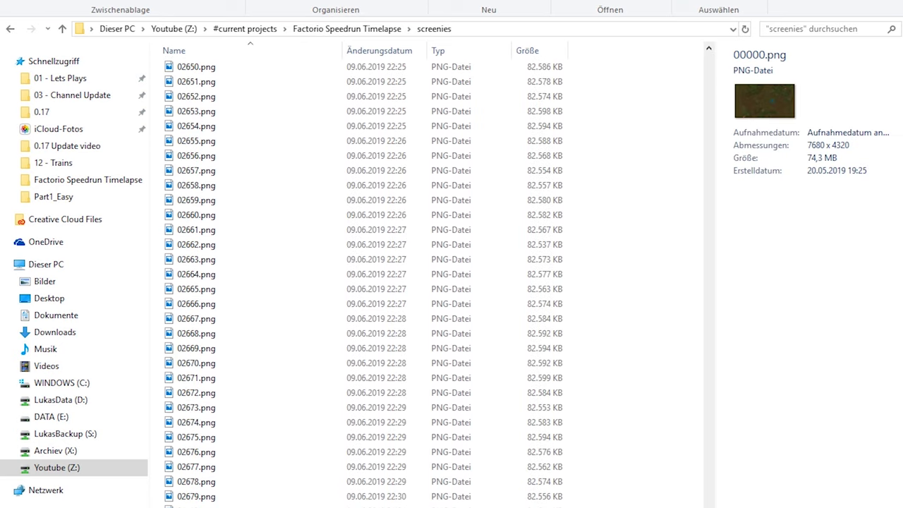
{"action": "left_click", "coordinate": [474, 454]}
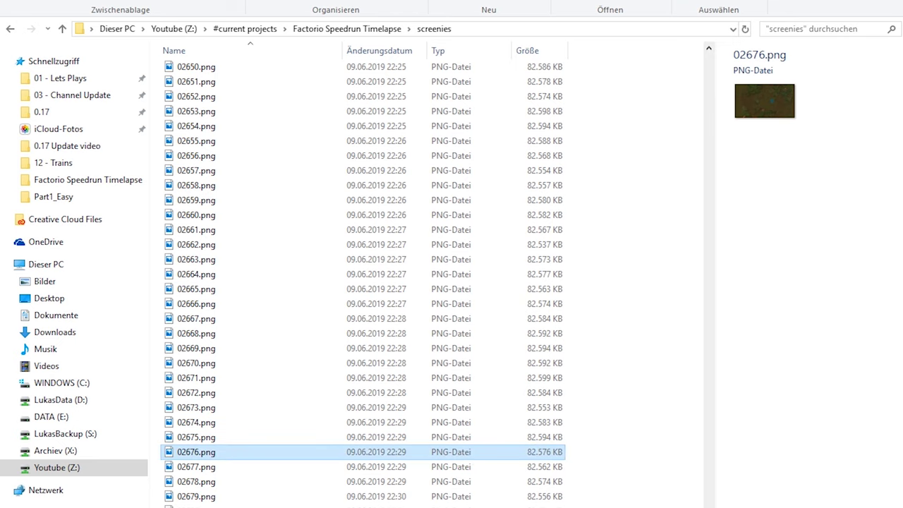
{"action": "left_click_drag", "start_coordinate": [710, 494], "coordinate": [713, 56]}
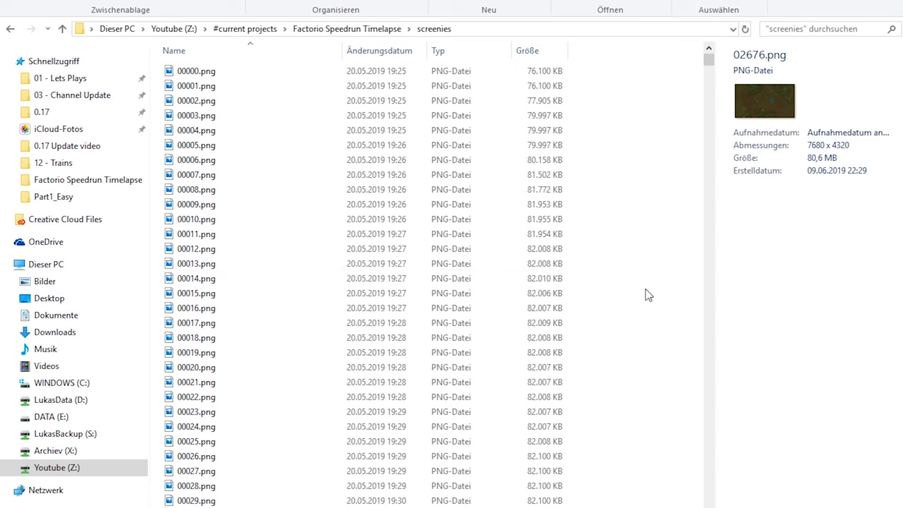
{"action": "left_click", "coordinate": [480, 251]}
{"action": "scroll", "coordinate": [395, 297], "scroll_direction": "down", "scroll_amount": 5}
{"action": "scroll", "coordinate": [256, 123], "scroll_direction": "up", "scroll_amount": 5}
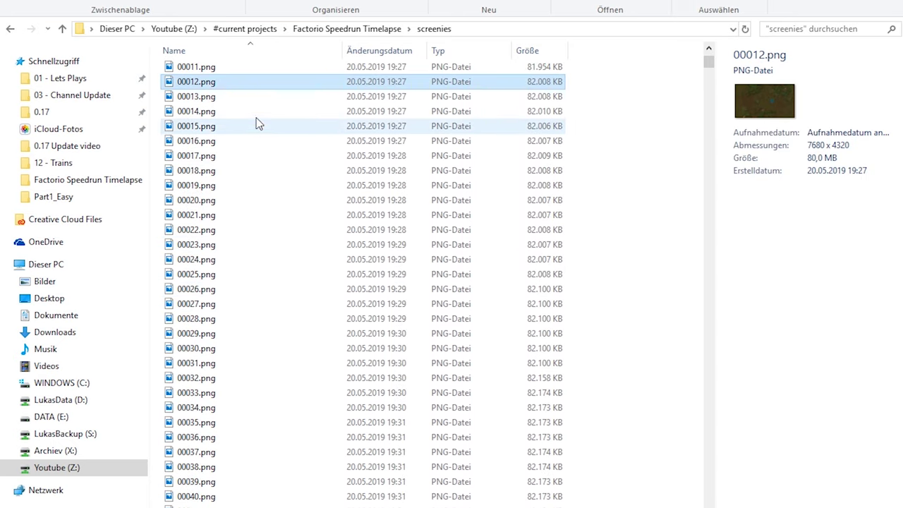
- View the first time-lapse image, 00000.png, in the screenies folder and close the image viewer
{"action": "left_click", "coordinate": [219, 77]}
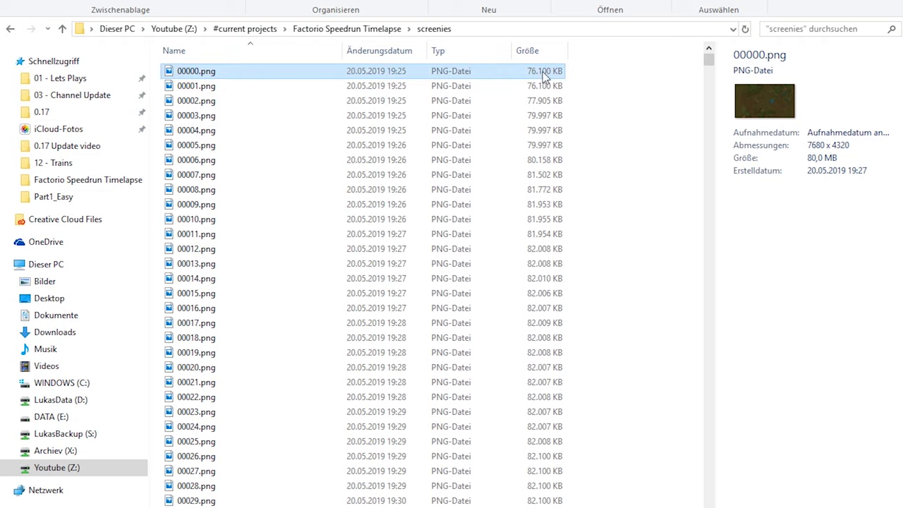
{"action": "key", "text": "Return"}
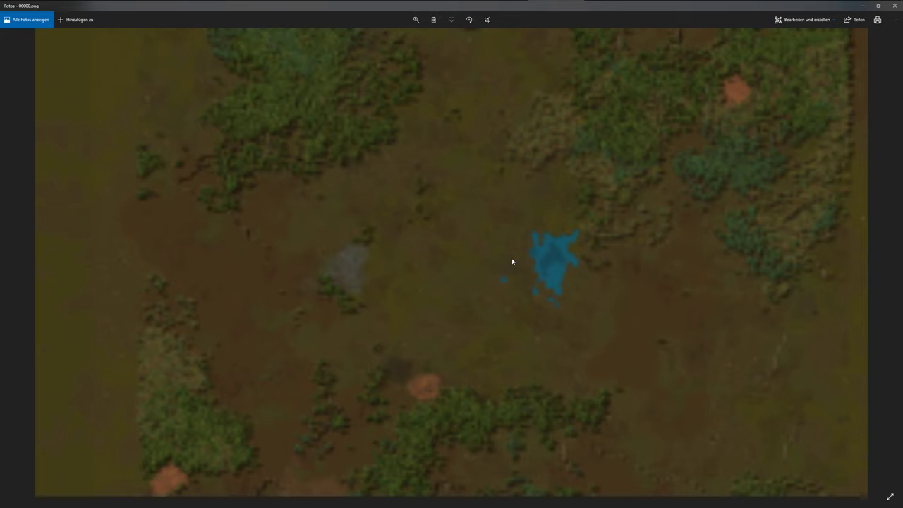
{"action": "key", "text": "alt+F4"}
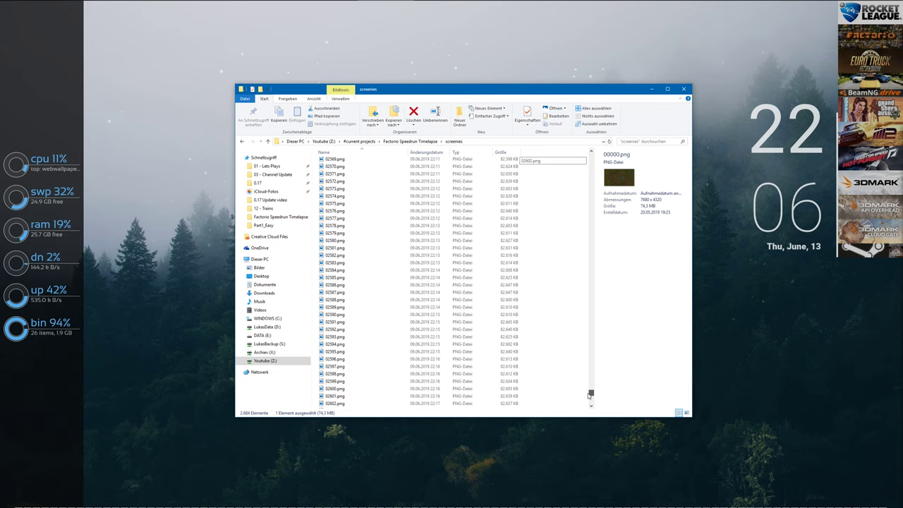
- Open the late time-lapse image 02596.png and examine the factory up close in it and in the neighbouring 02595.png
{"action": "scroll", "coordinate": [590, 396], "scroll_direction": "down", "scroll_amount": 1}
{"action": "left_click", "coordinate": [502, 331]}
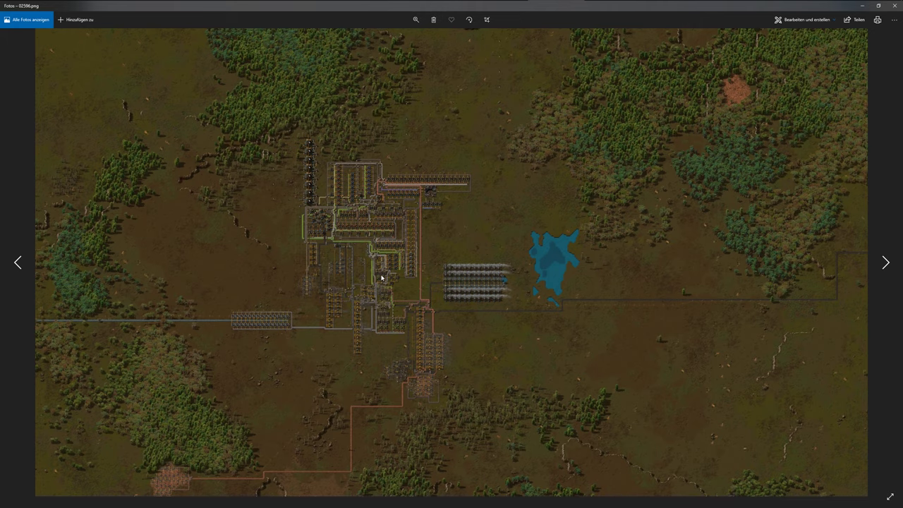
{"action": "scroll", "coordinate": [381, 278], "scroll_direction": "up", "scroll_amount": 3}
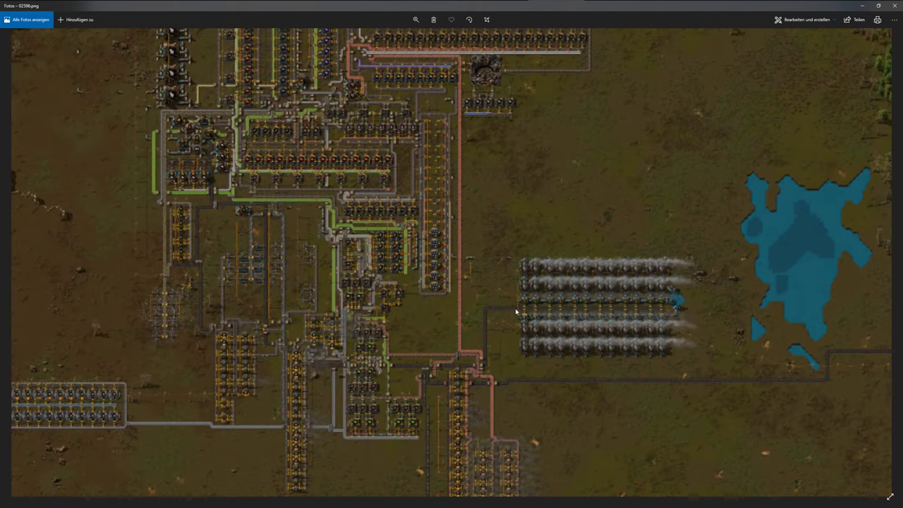
{"action": "scroll", "coordinate": [384, 231], "scroll_direction": "down", "scroll_amount": 3}
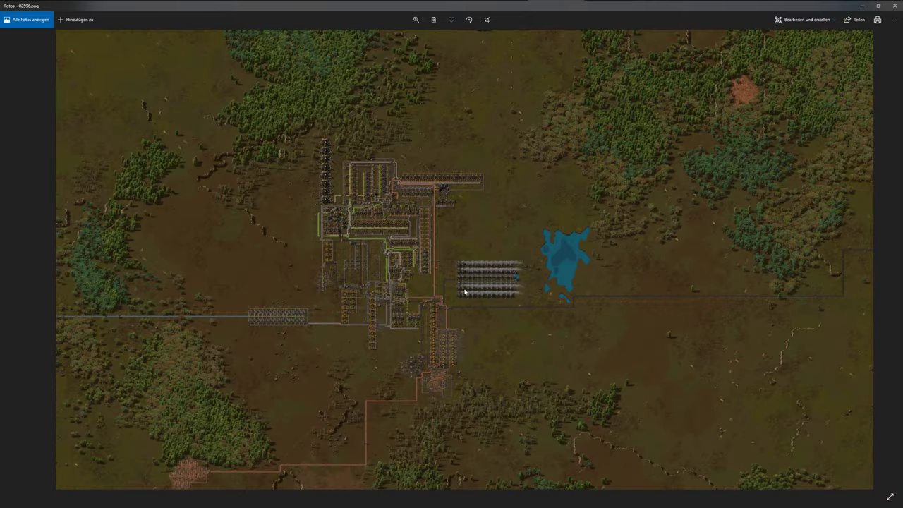
{"action": "scroll", "coordinate": [449, 301], "scroll_direction": "up", "scroll_amount": 3}
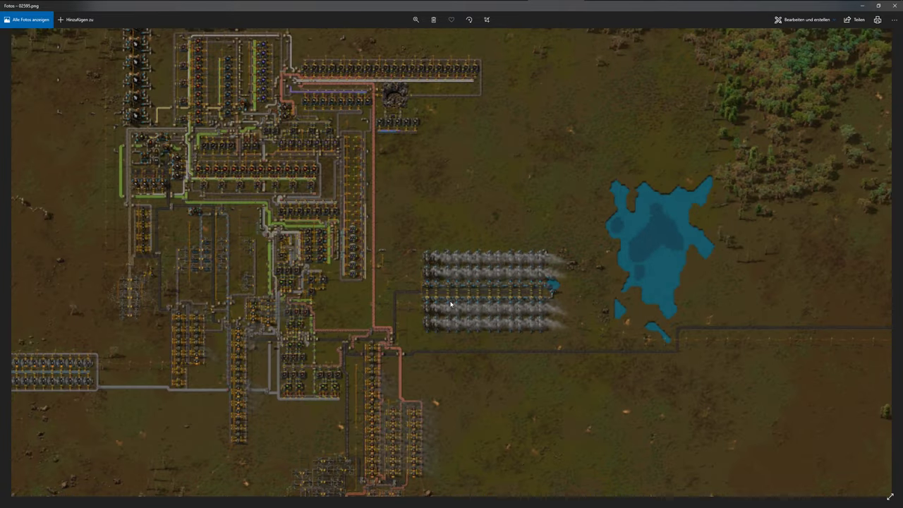
{"action": "scroll", "coordinate": [451, 304], "scroll_direction": "down", "scroll_amount": 3}
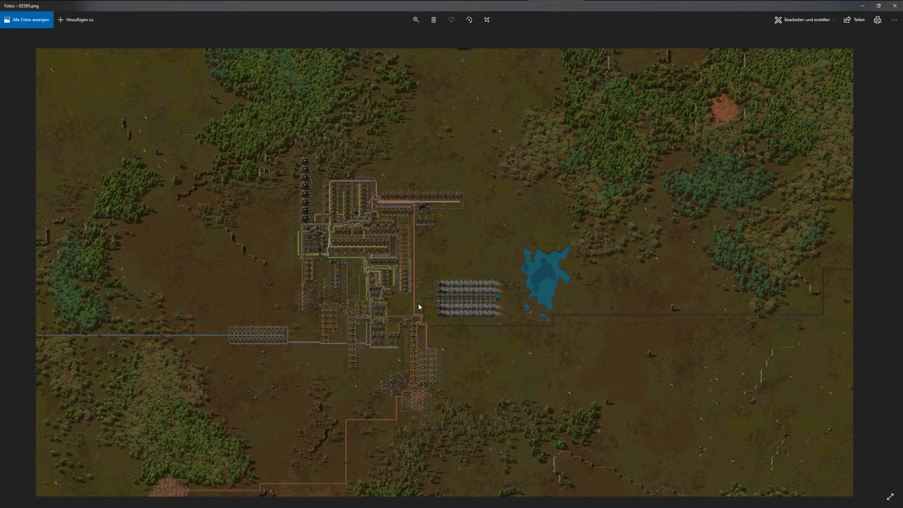
{"action": "scroll", "coordinate": [445, 299], "scroll_direction": "up", "scroll_amount": 5}
{"action": "scroll", "coordinate": [290, 304], "scroll_direction": "down", "scroll_amount": 5}
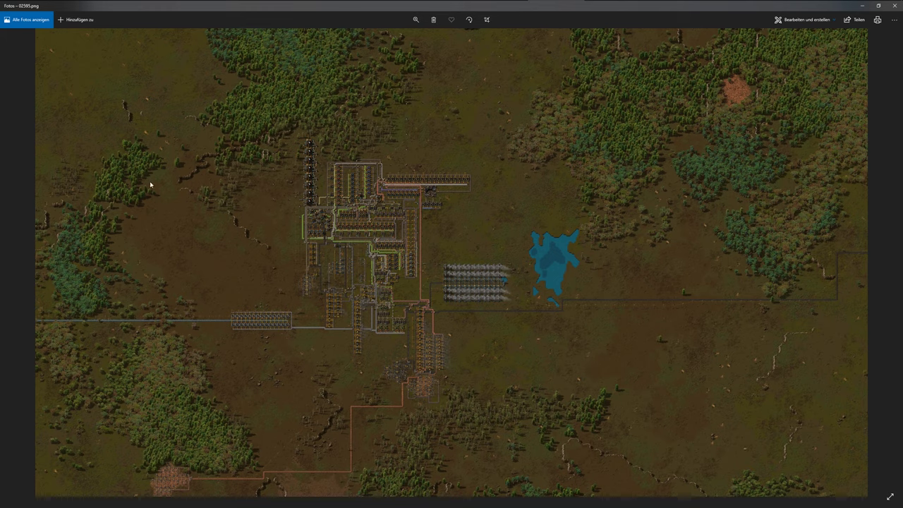
- Open Factorio Speedrun Timelapse.prproj from the parent folder in Premiere Pro and display the uncut sequence
{"action": "left_click", "coordinate": [895, 6]}
{"action": "key", "text": "alt+Up"}
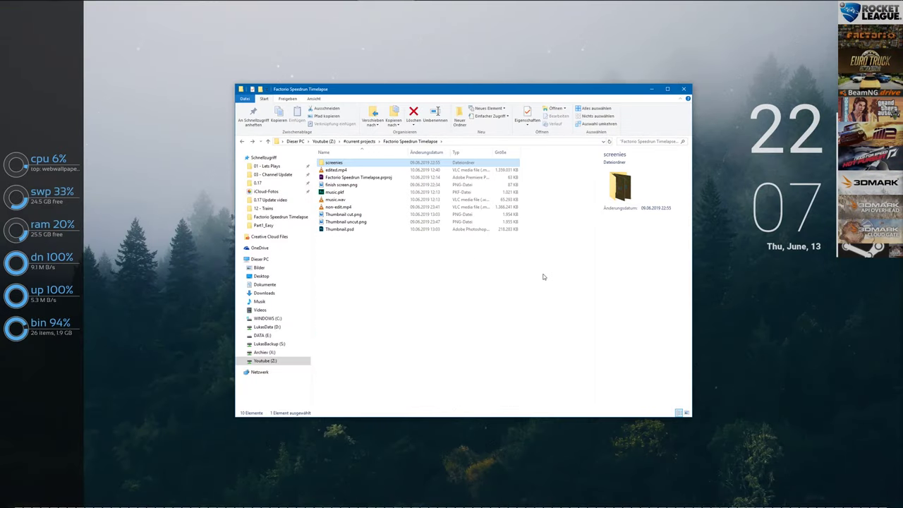
{"action": "left_click", "coordinate": [381, 178]}
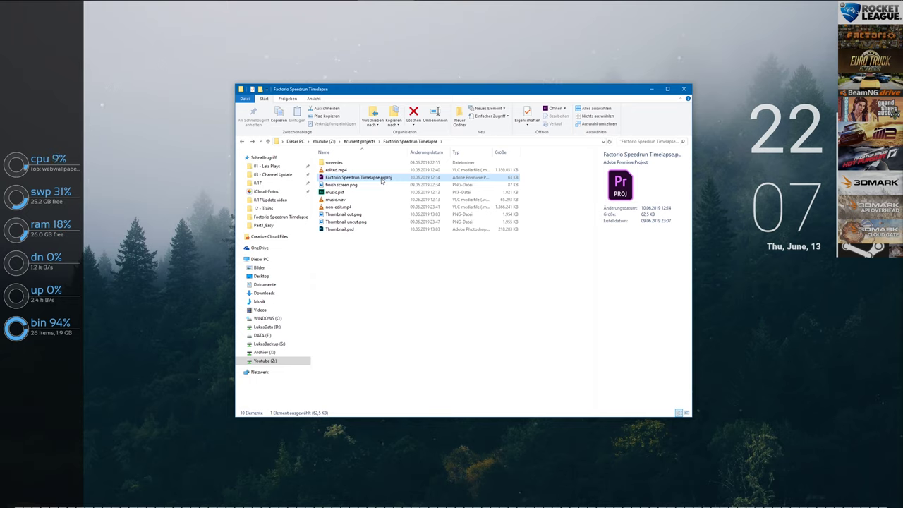
{"action": "double_click", "coordinate": [381, 179]}
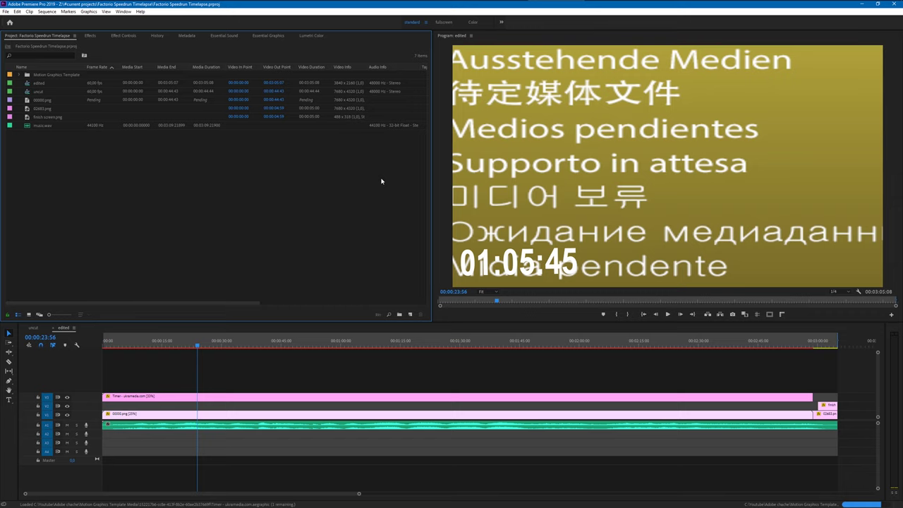
{"action": "left_click", "coordinate": [33, 327]}
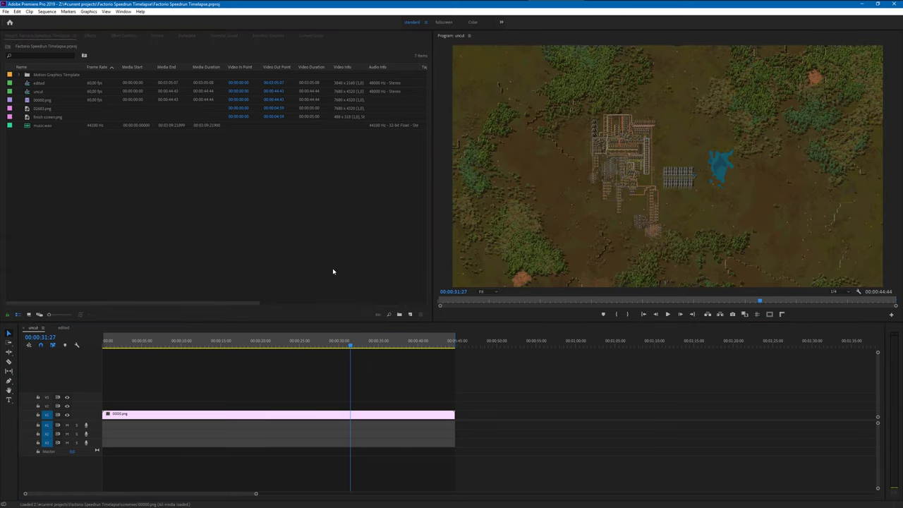
- Prepare an import of 00000.png from the screenies folder as an image sequence, and cancel the import
{"action": "double_click", "coordinate": [333, 270]}
{"action": "left_click_drag", "start_coordinate": [157, 27], "coordinate": [331, 87]}
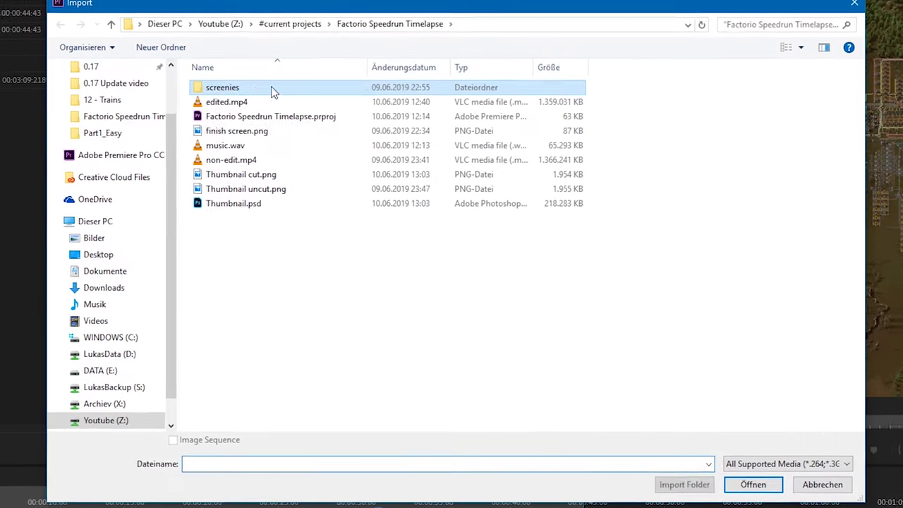
{"action": "double_click", "coordinate": [334, 130]}
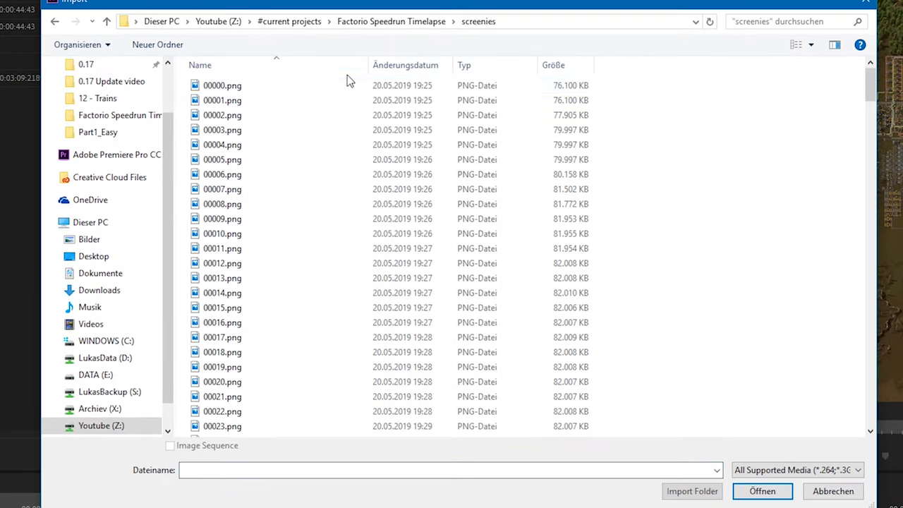
{"action": "left_click", "coordinate": [248, 89]}
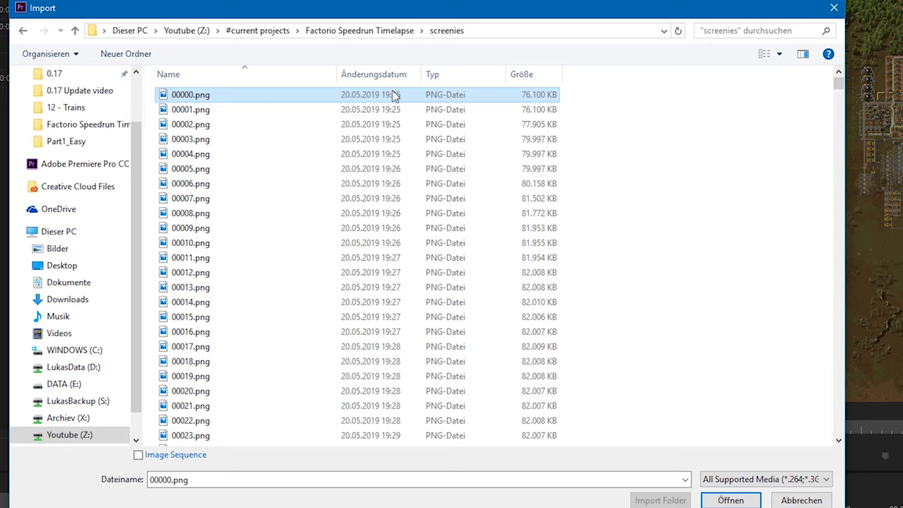
{"action": "left_click", "coordinate": [139, 456]}
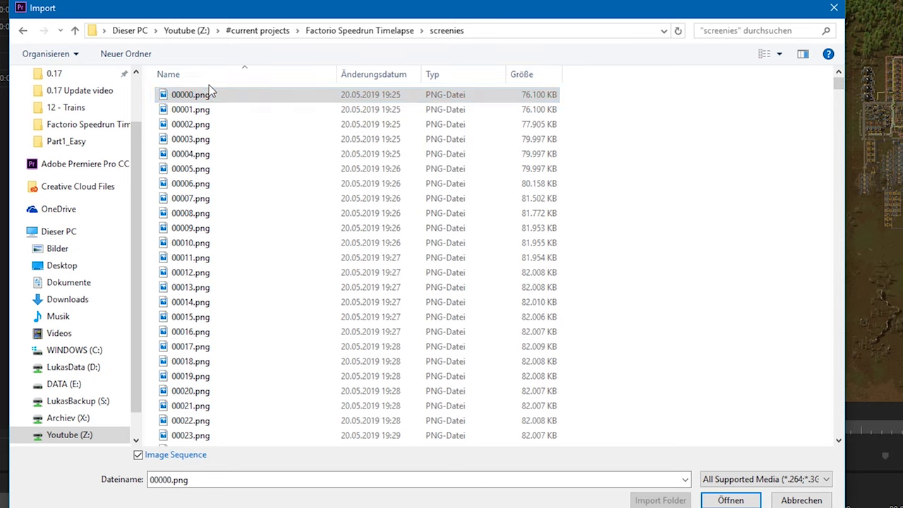
{"action": "left_click_drag", "start_coordinate": [839, 85], "coordinate": [837, 106]}
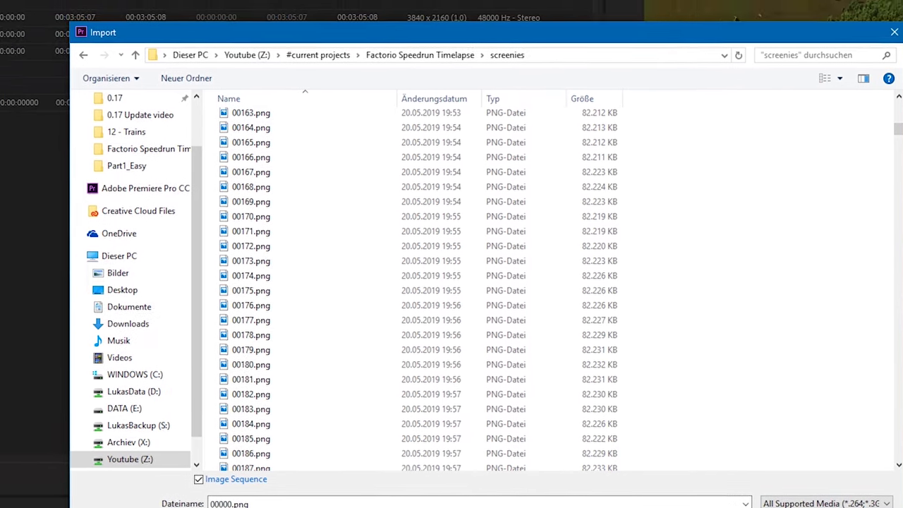
{"action": "left_click", "coordinate": [818, 498]}
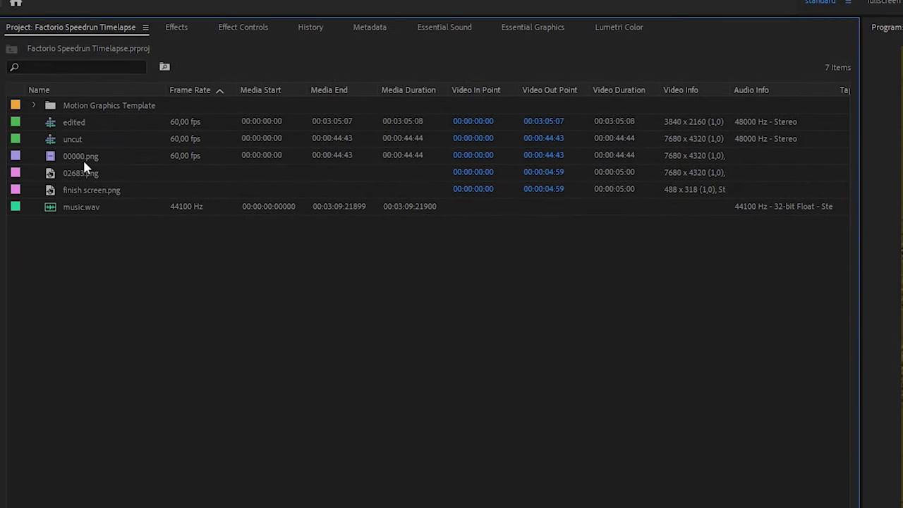
- Select the 00000.png image sequence in the project, then scrub and briefly play the uncut sequence to preview the time-lapse
{"action": "left_click", "coordinate": [84, 161]}
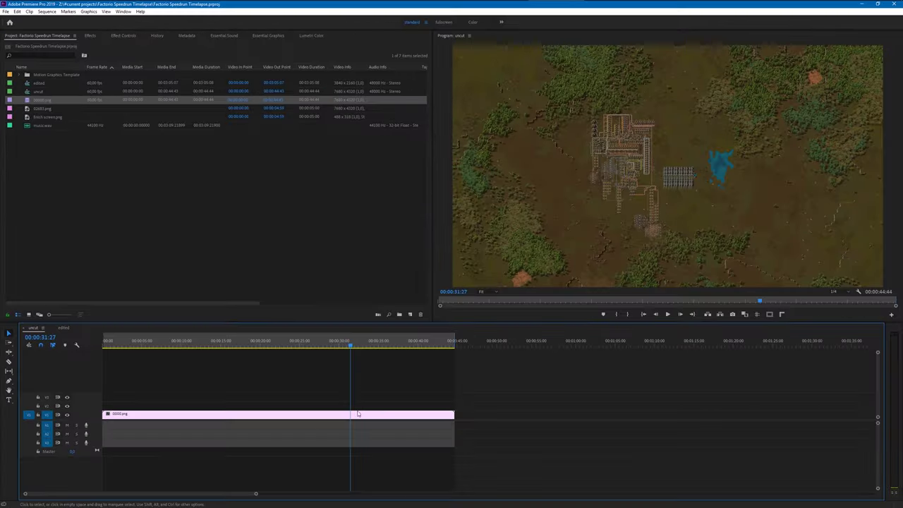
{"action": "left_click_drag", "start_coordinate": [318, 343], "coordinate": [223, 342]}
{"action": "left_click", "coordinate": [667, 314]}
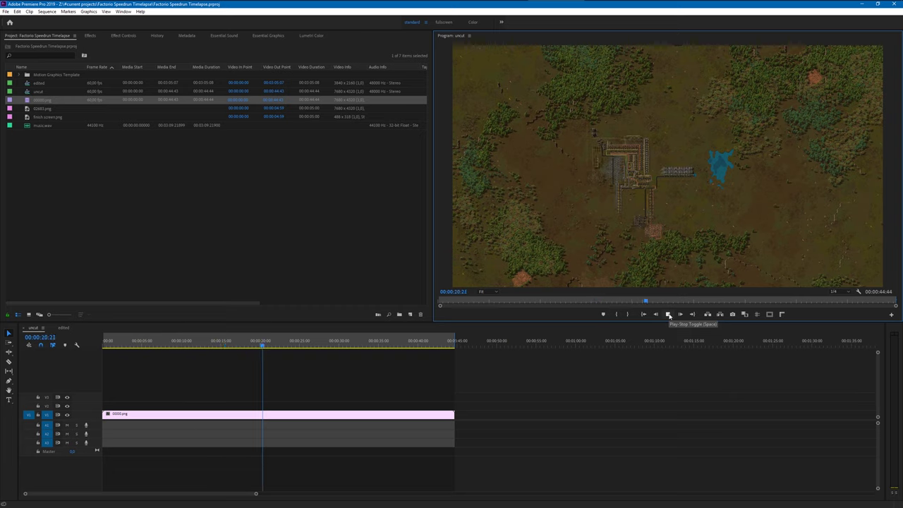
{"action": "left_click", "coordinate": [669, 315]}
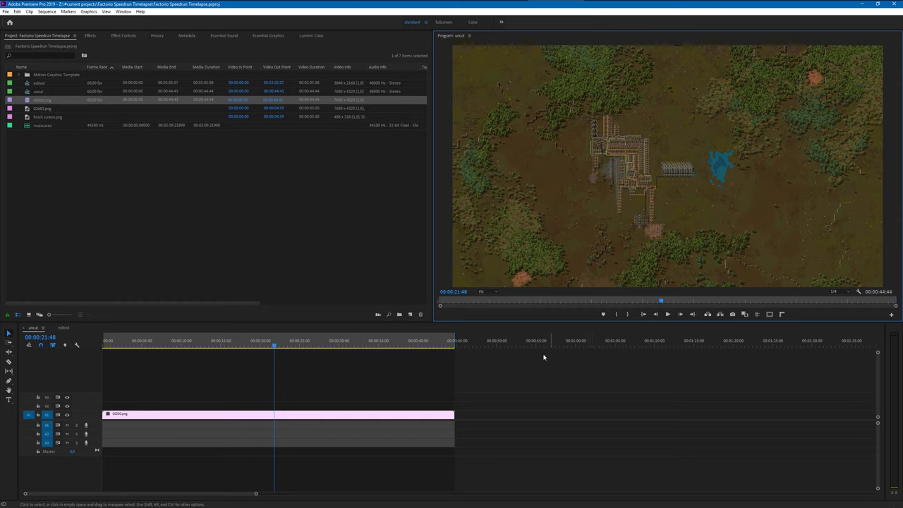
{"action": "left_click_drag", "start_coordinate": [281, 351], "coordinate": [425, 370]}
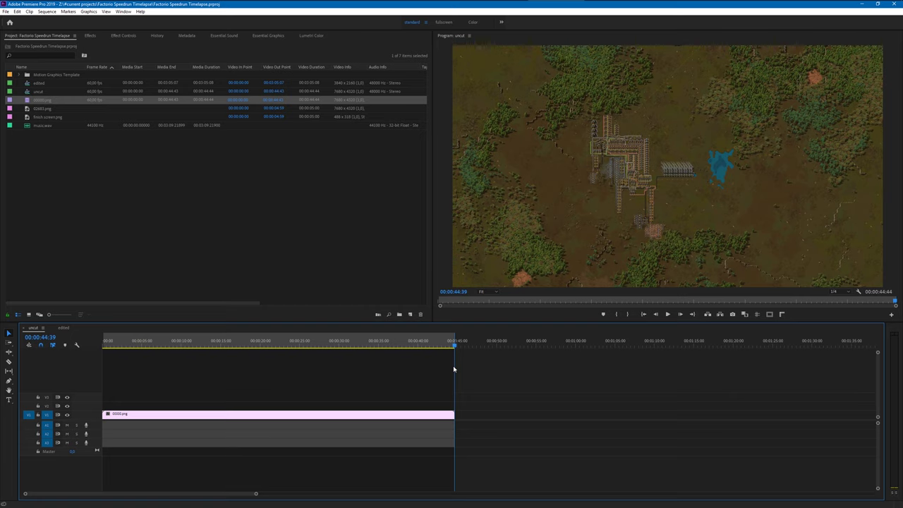
{"action": "left_click", "coordinate": [323, 341]}
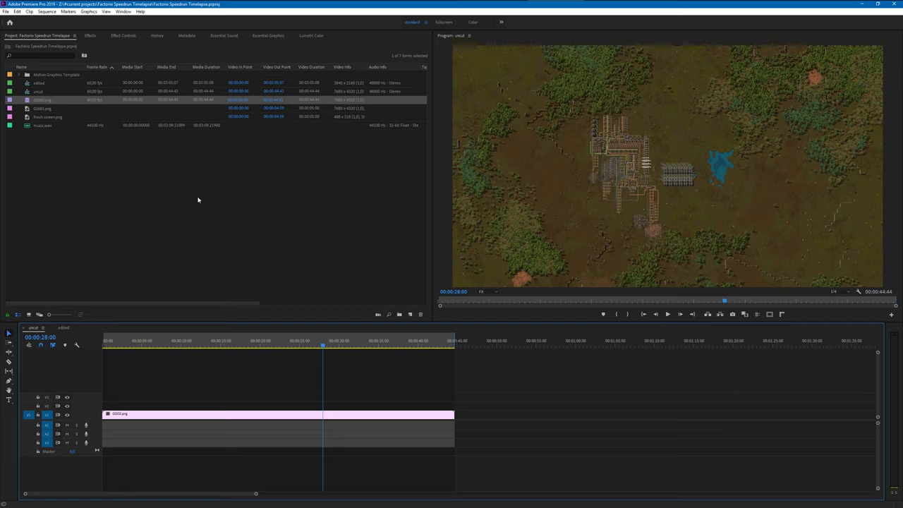
- Create a bin named screenshots in the project and undo its creation
{"action": "left_click", "coordinate": [400, 314]}
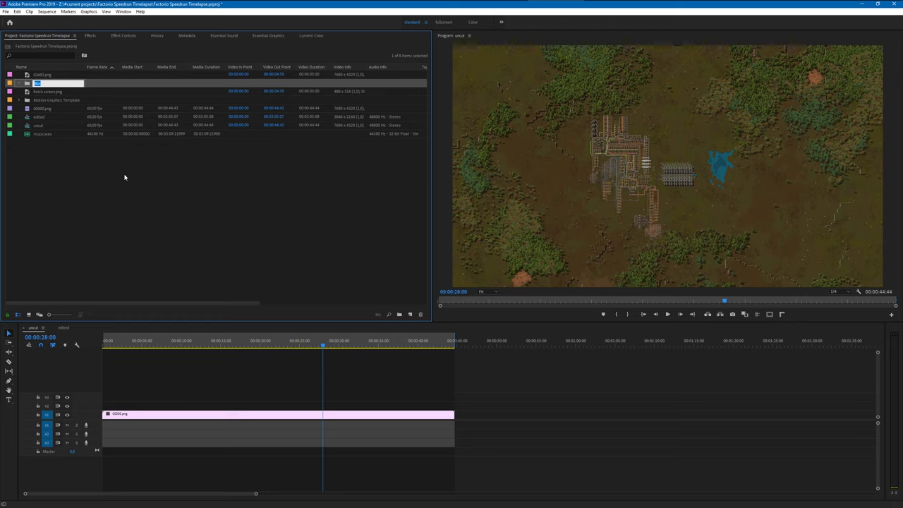
{"action": "type", "text": "screenshots"}
{"action": "key", "text": "Tab"}
{"action": "key", "text": "ctrl+z"}
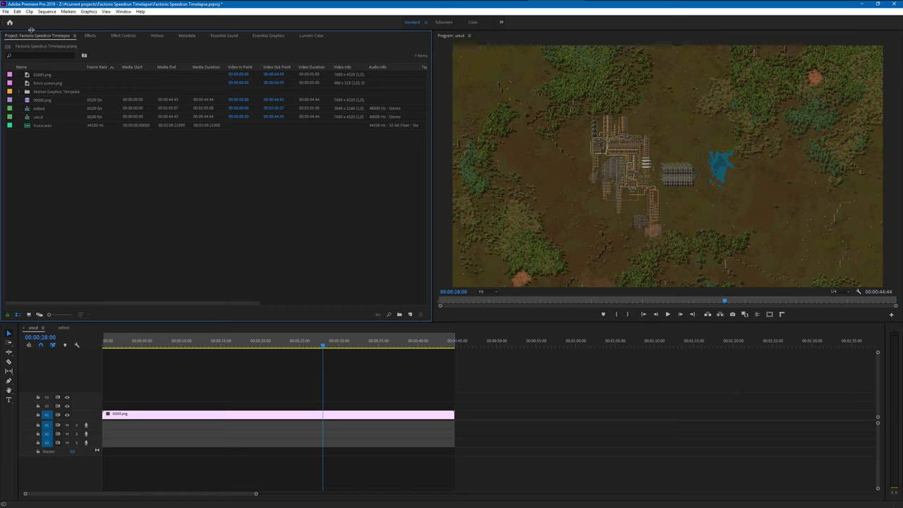
- Examine the Still Image Default Duration and its unit options in the Timeline preferences, and close the preferences without changes
{"action": "left_click", "coordinate": [17, 11]}
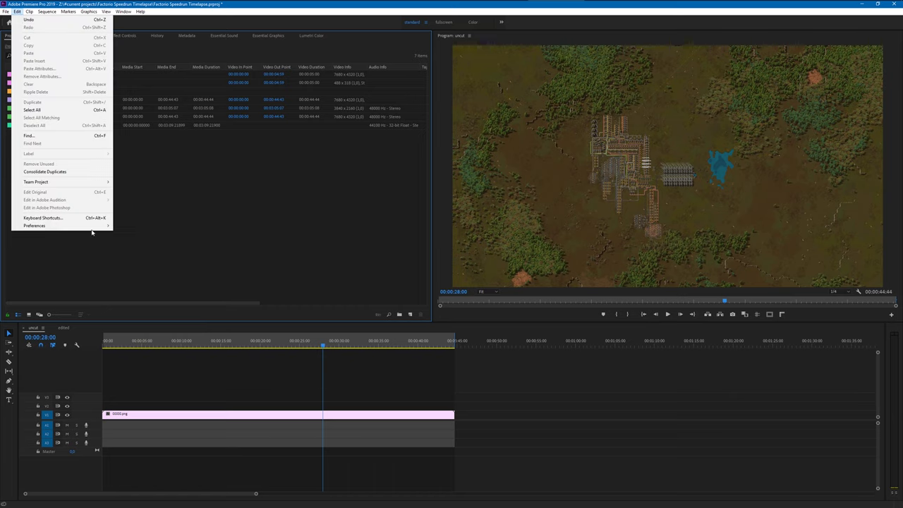
{"action": "mouse_move", "coordinate": [91, 226]}
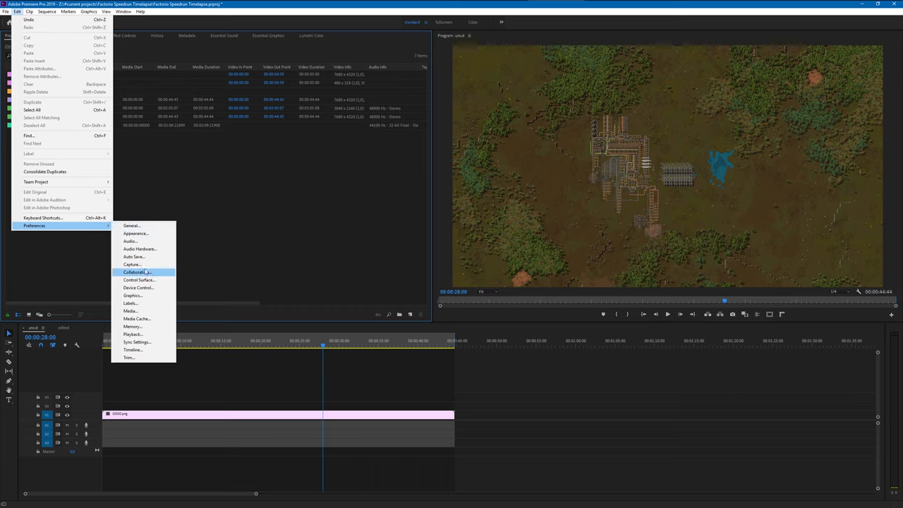
{"action": "left_click", "coordinate": [146, 228]}
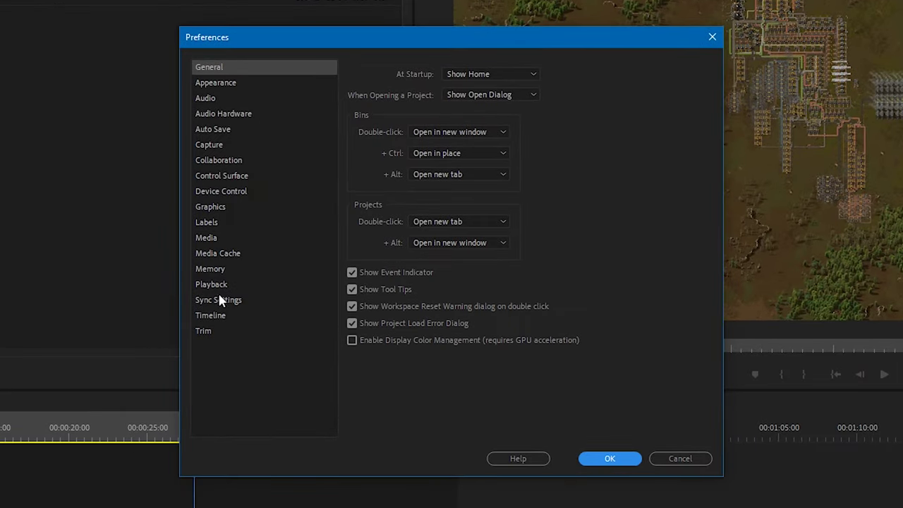
{"action": "left_click", "coordinate": [228, 316]}
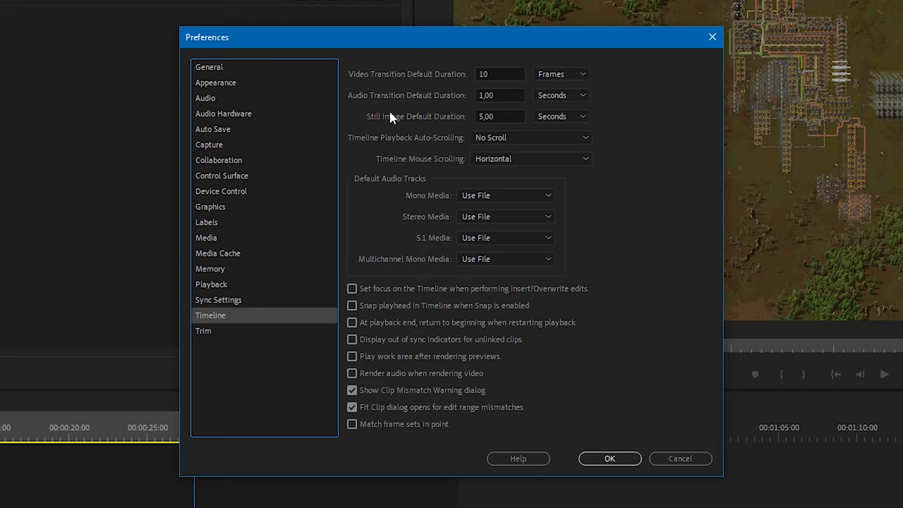
{"action": "left_click", "coordinate": [566, 118]}
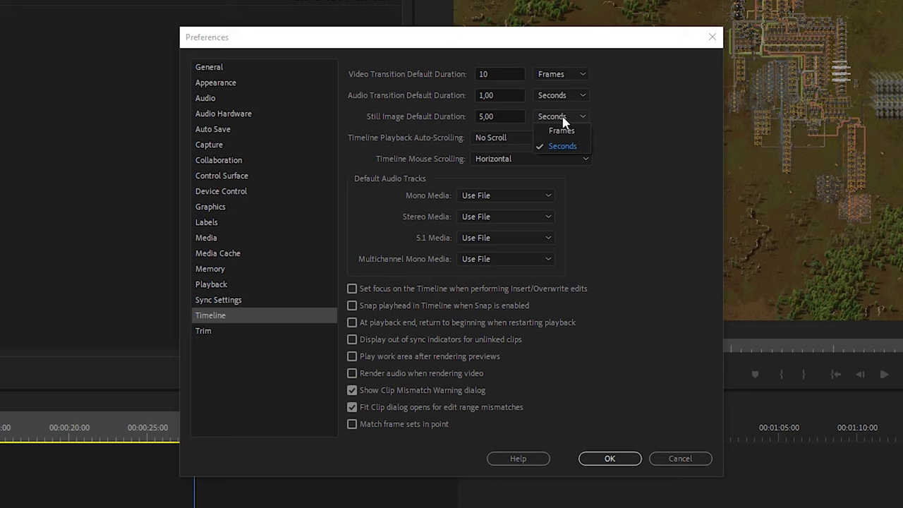
{"action": "left_click", "coordinate": [564, 122]}
{"action": "left_click", "coordinate": [503, 117]}
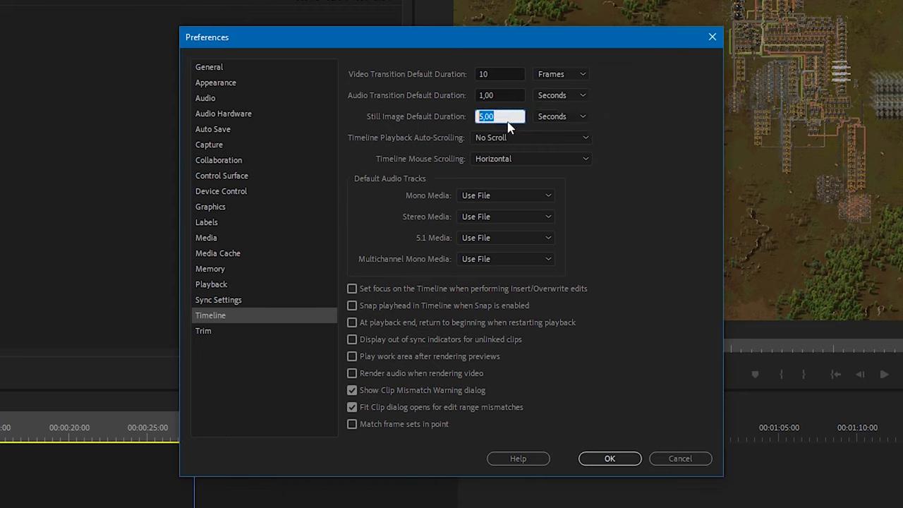
{"action": "left_click", "coordinate": [552, 118]}
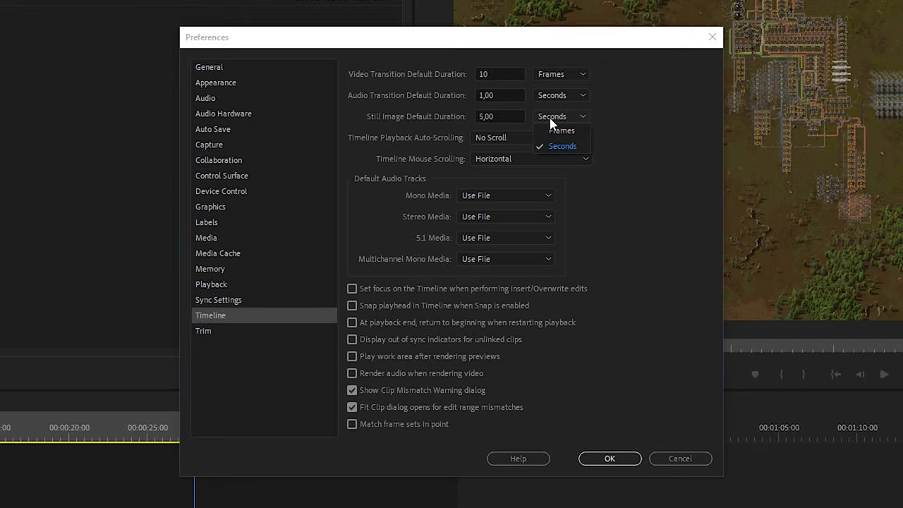
{"action": "left_click", "coordinate": [647, 116]}
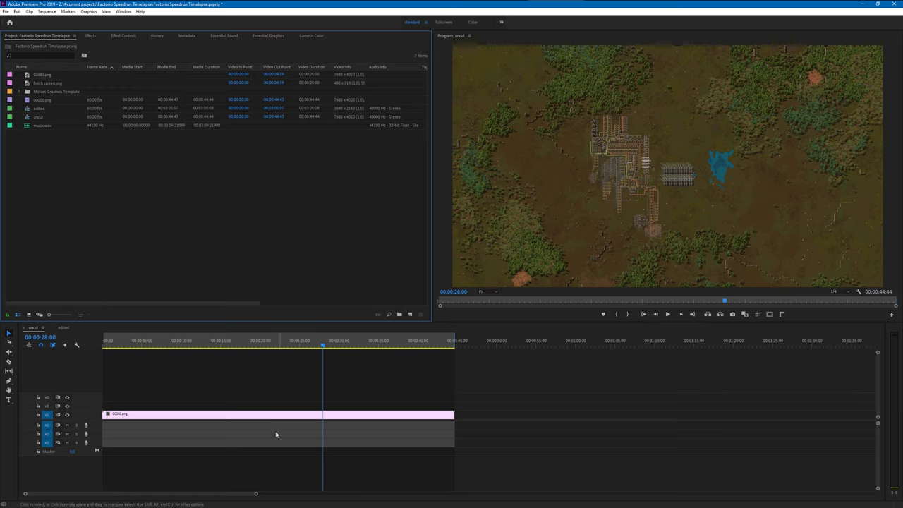
- Scrub back and forth through the uncut sequence to review the factory's growth
{"action": "mouse_move", "coordinate": [162, 344]}
{"action": "left_mouse_down"}
{"action": "mouse_move", "coordinate": [148, 345]}
{"action": "mouse_move", "coordinate": [177, 344]}
{"action": "left_mouse_up"}
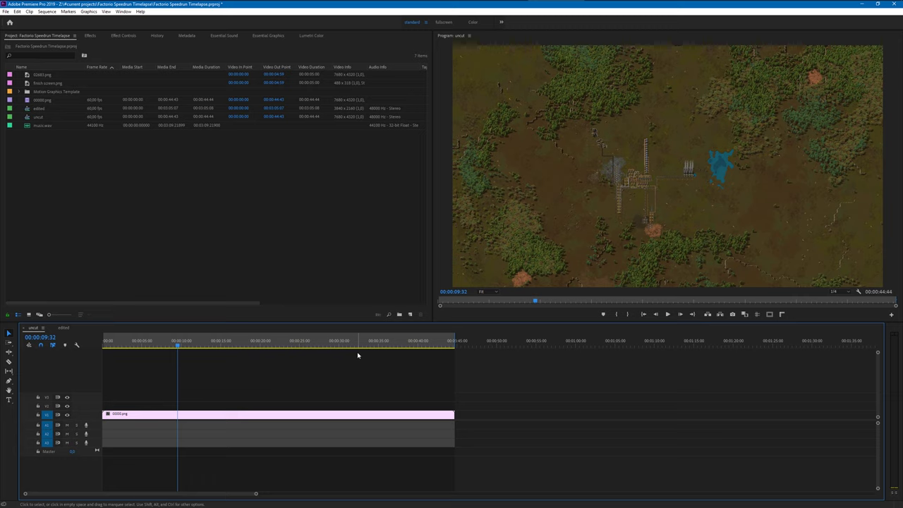
{"action": "left_click", "coordinate": [275, 240]}
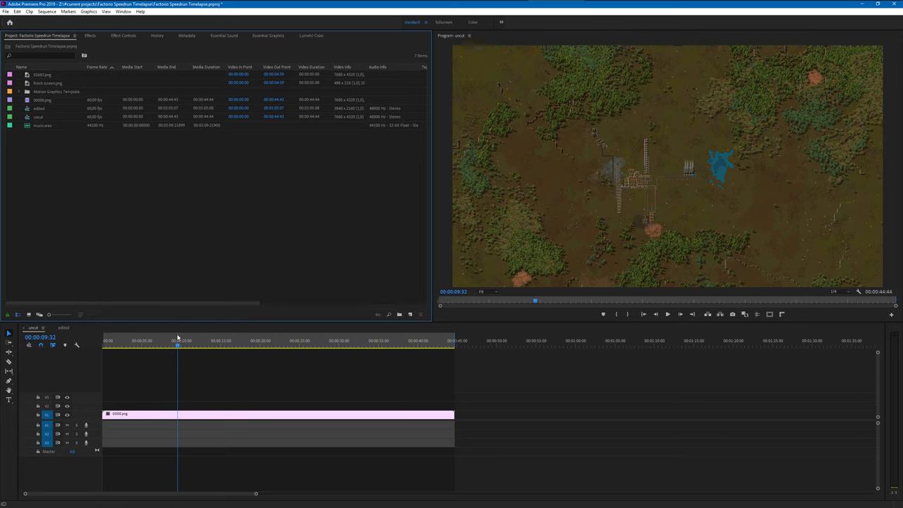
{"action": "left_click", "coordinate": [334, 343]}
{"action": "left_click_drag", "start_coordinate": [324, 346], "coordinate": [157, 346]}
- Display the edited sequence, select its music clip, and scrub through the early part with the timer overlay
{"action": "left_click", "coordinate": [64, 327]}
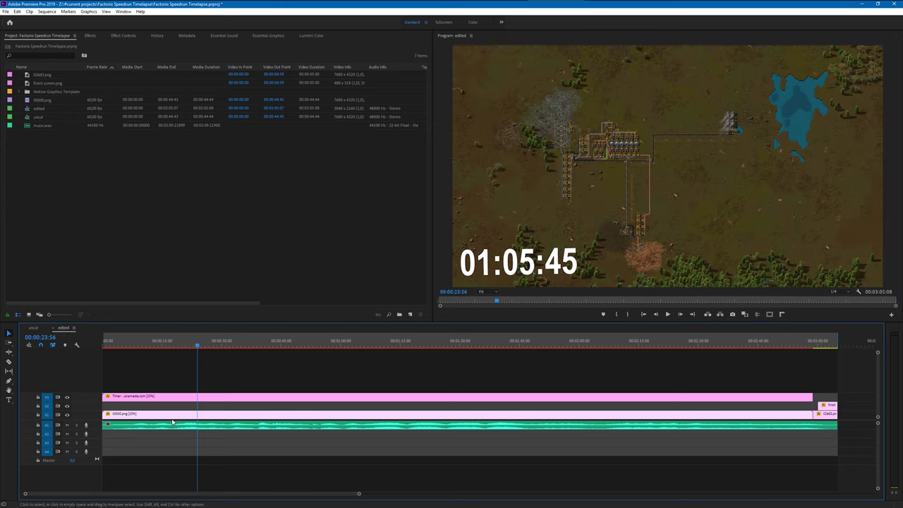
{"action": "left_click", "coordinate": [150, 426]}
{"action": "left_click", "coordinate": [184, 345]}
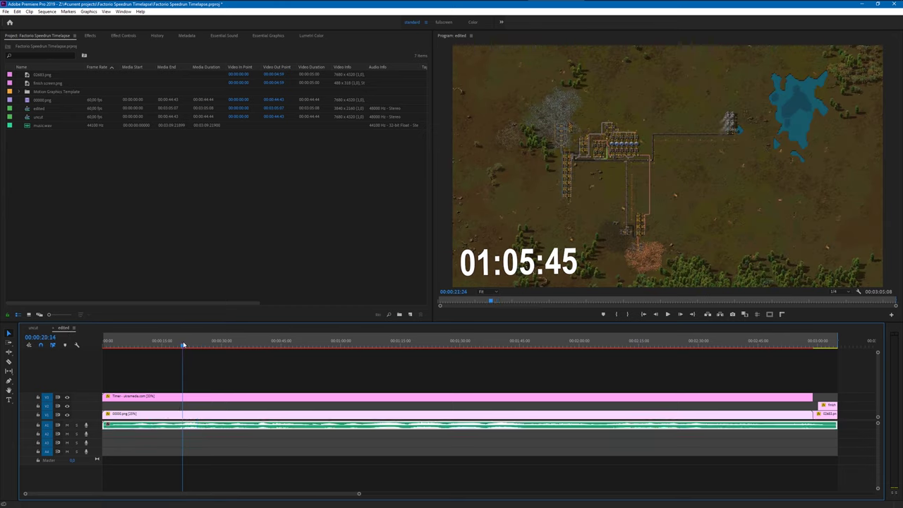
{"action": "left_click_drag", "start_coordinate": [184, 345], "coordinate": [176, 344]}
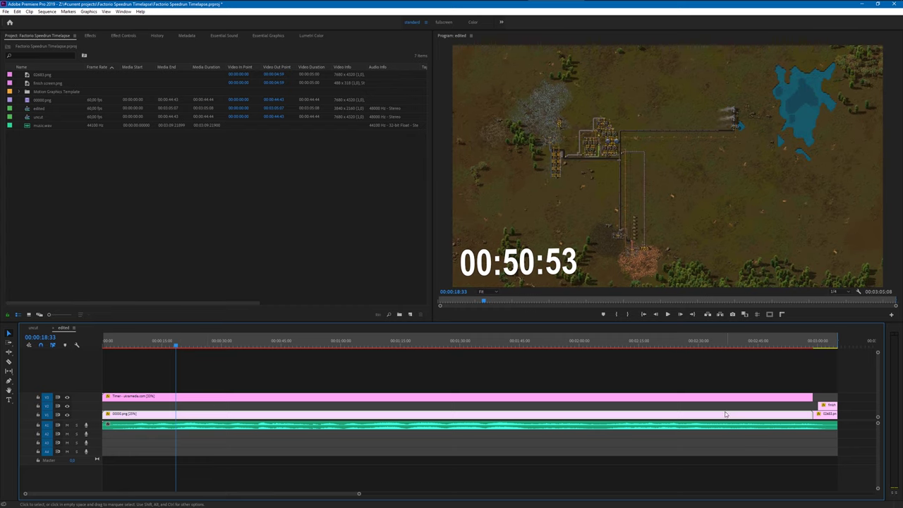
- Check the Speed/Duration settings of the 00000.png clip, cancel them, and scrub the edited sequence to about 00:01:50
{"action": "right_click", "coordinate": [194, 416]}
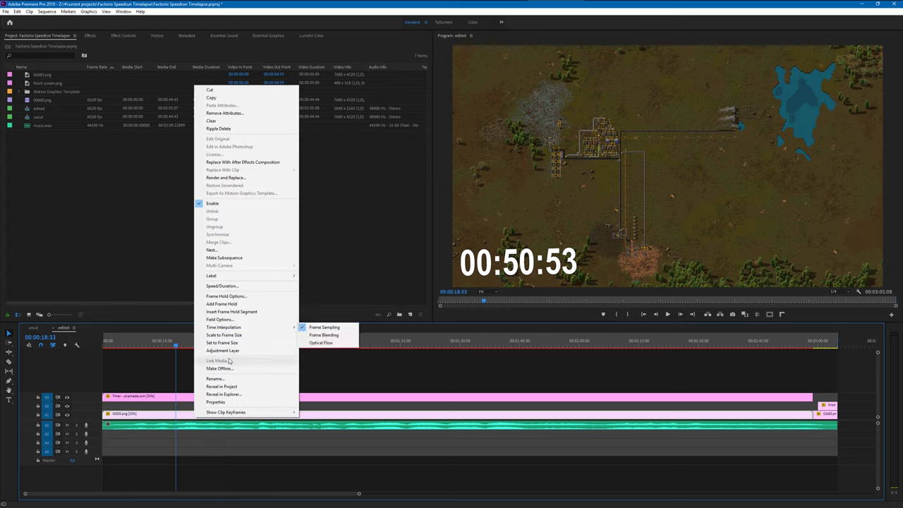
{"action": "left_click", "coordinate": [222, 286]}
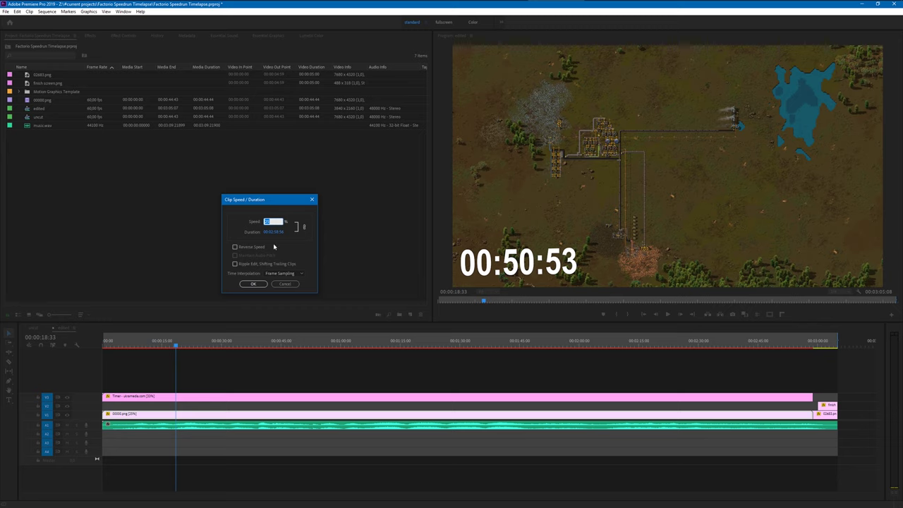
{"action": "left_click", "coordinate": [279, 285]}
{"action": "left_click", "coordinate": [170, 342]}
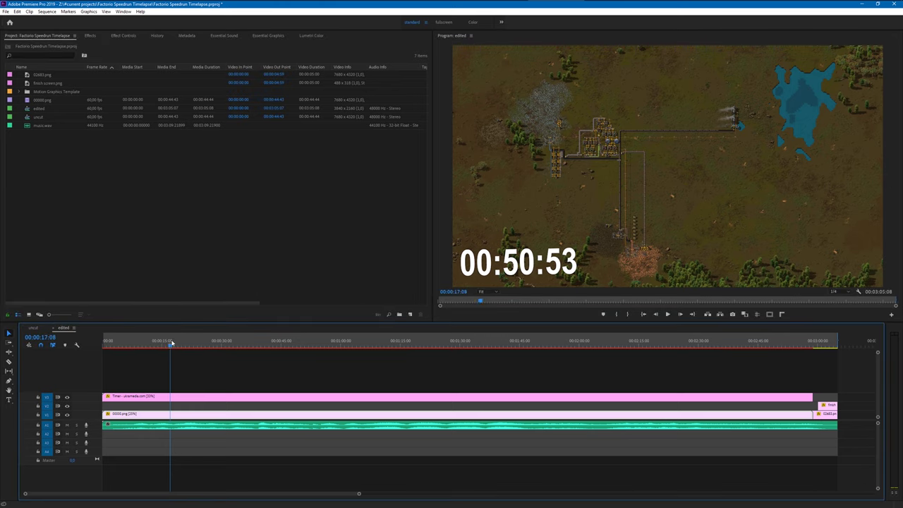
{"action": "left_click_drag", "start_coordinate": [170, 342], "coordinate": [545, 360]}
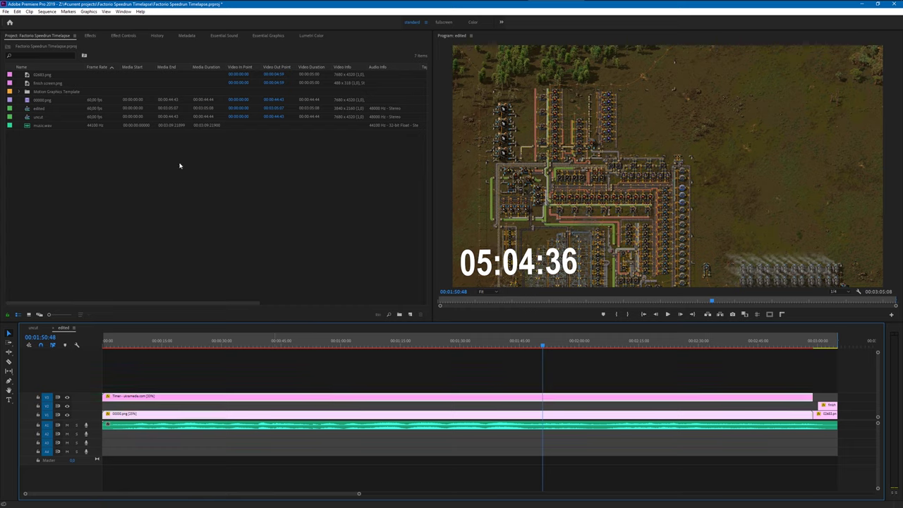
- Browse the local Essential Graphics templates, including the timer template, and return to the project's media list
{"action": "left_click", "coordinate": [263, 36]}
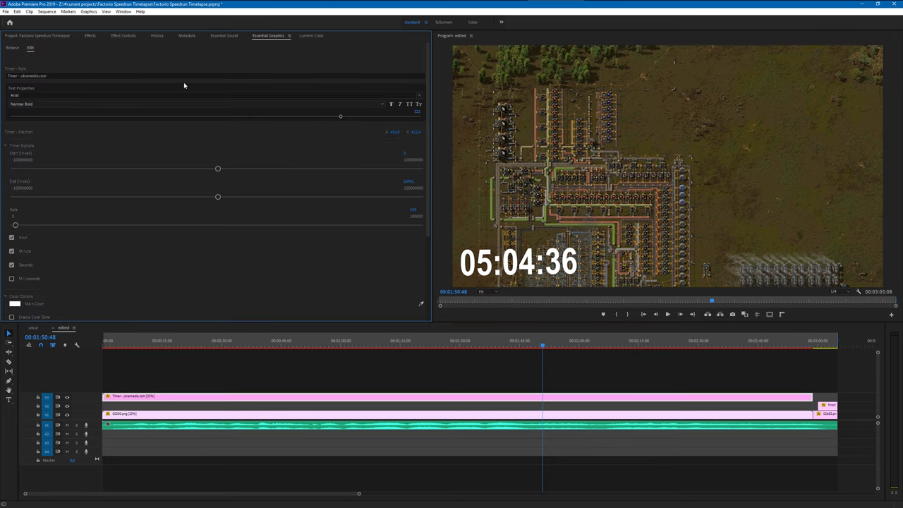
{"action": "left_click", "coordinate": [13, 48]}
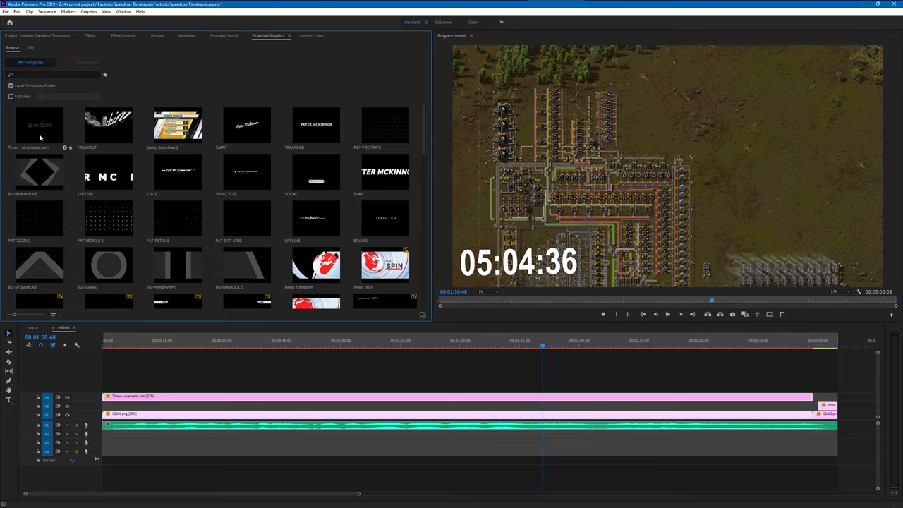
{"action": "scroll", "coordinate": [429, 167], "scroll_direction": "down", "scroll_amount": 10}
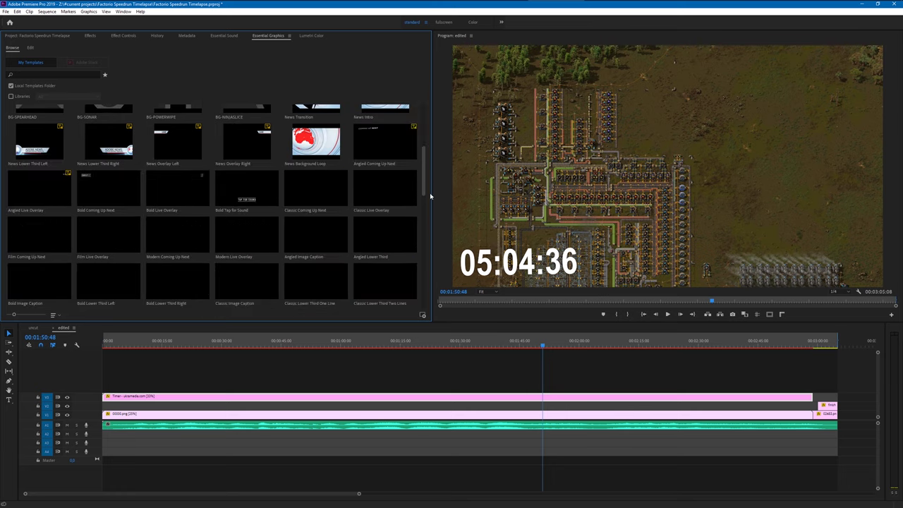
{"action": "scroll", "coordinate": [423, 287], "scroll_direction": "down", "scroll_amount": 3}
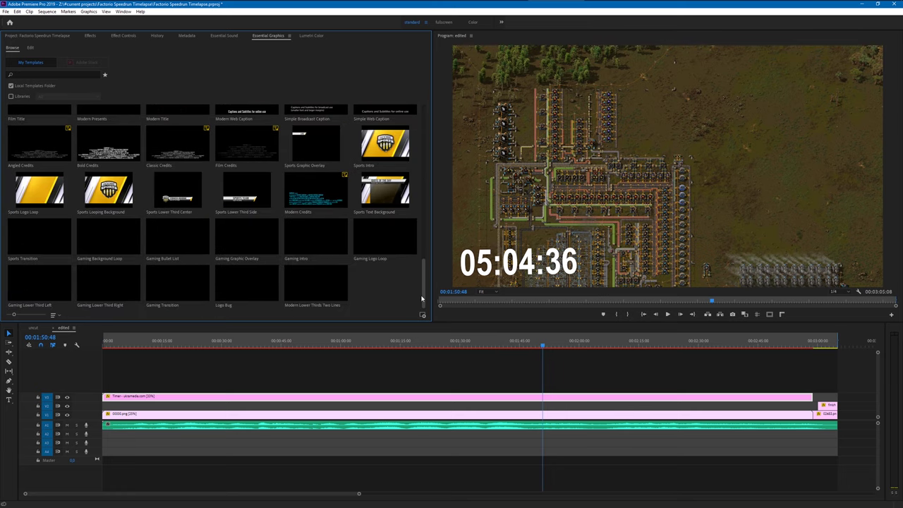
{"action": "scroll", "coordinate": [422, 251], "scroll_direction": "up", "scroll_amount": 5}
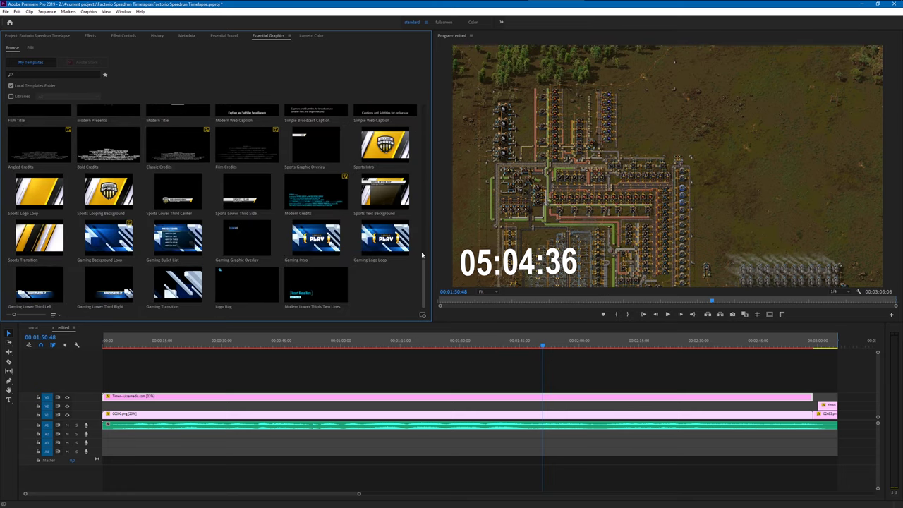
{"action": "scroll", "coordinate": [415, 153], "scroll_direction": "down", "scroll_amount": 3}
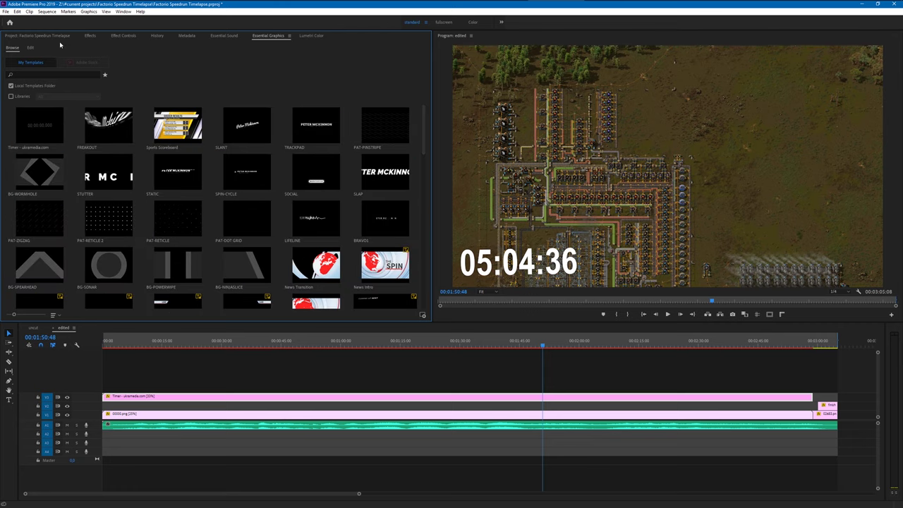
{"action": "left_click", "coordinate": [37, 36]}
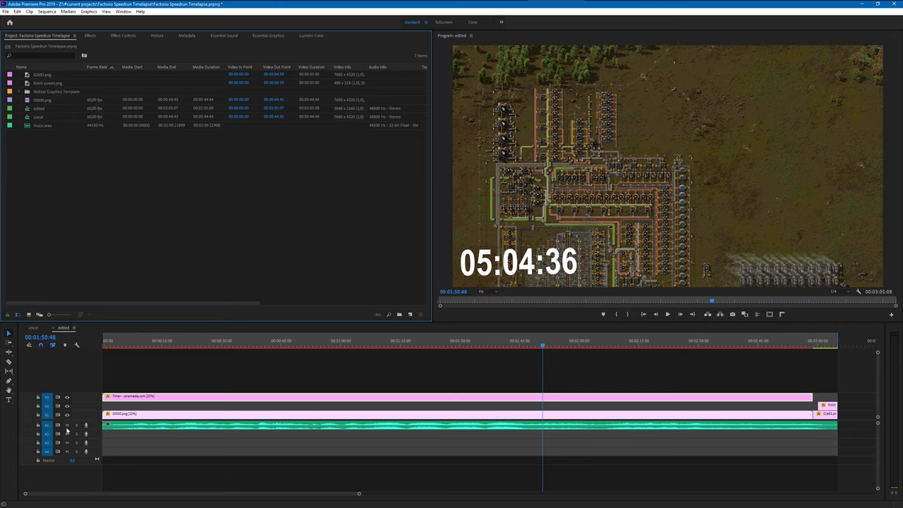
- Mute audio track A1 and scrub the edited sequence from its start to the closing clips
{"action": "left_click", "coordinate": [67, 425]}
{"action": "left_click_drag", "start_coordinate": [514, 342], "coordinate": [104, 341]}
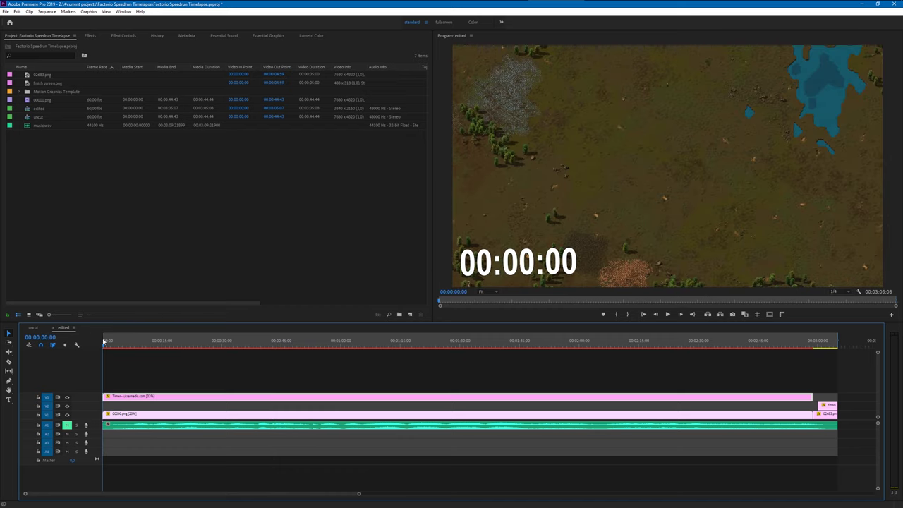
{"action": "left_click_drag", "start_coordinate": [108, 347], "coordinate": [819, 365]}
- Examine the end of the edited sequence, where 02683.png and finish screen.png follow the time-lapse clip
{"action": "scroll", "coordinate": [818, 395], "scroll_direction": "up", "scroll_amount": 8}
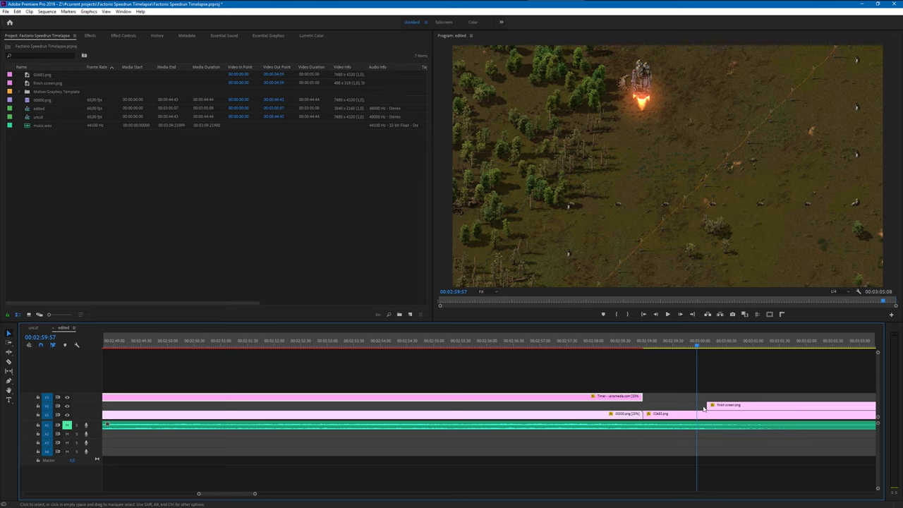
{"action": "mouse_move", "coordinate": [580, 344]}
{"action": "left_mouse_down"}
{"action": "mouse_move", "coordinate": [528, 346]}
{"action": "mouse_move", "coordinate": [787, 346]}
{"action": "mouse_move", "coordinate": [583, 346]}
{"action": "left_mouse_up"}
{"action": "scroll", "coordinate": [494, 385], "scroll_direction": "down", "scroll_amount": 2}
{"action": "scroll", "coordinate": [494, 385], "scroll_direction": "down", "scroll_amount": 5}
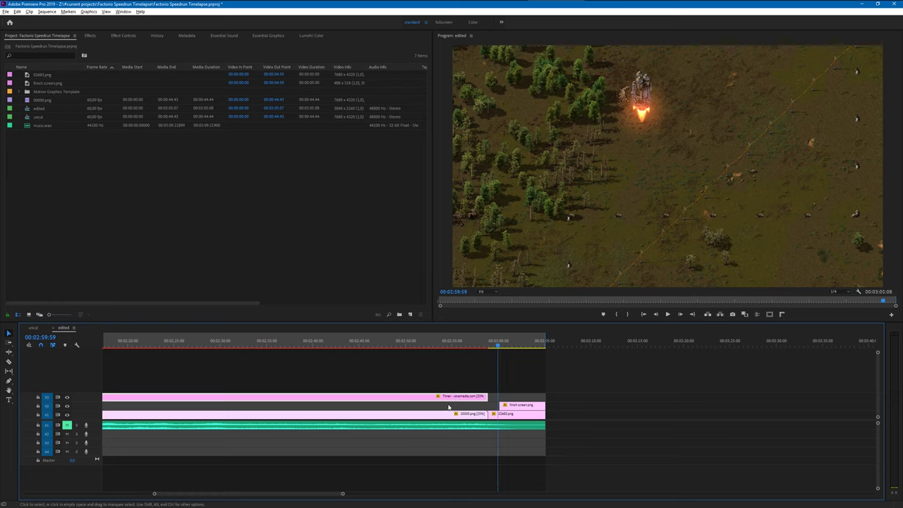
{"action": "scroll", "coordinate": [426, 479], "scroll_direction": "down", "scroll_amount": 4}
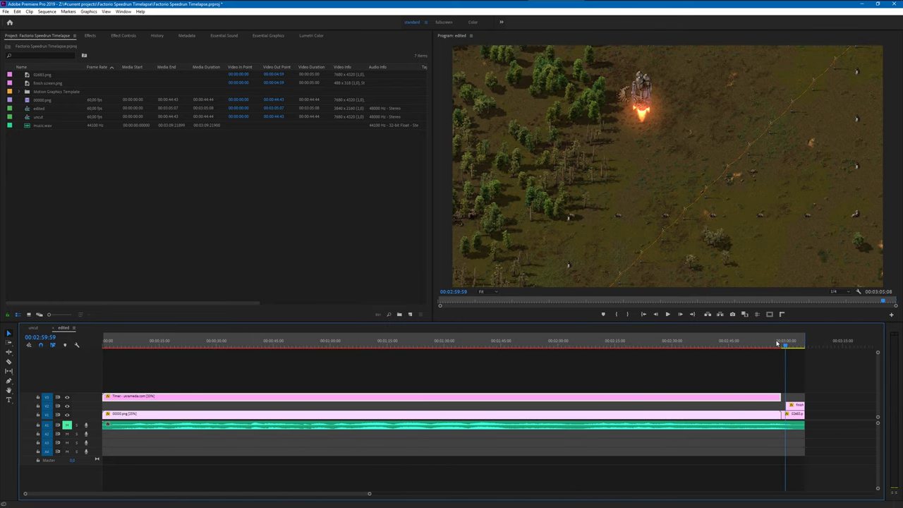
- Examine the Position and Scale keyframes of the 00000.png clip while scrubbing through the edited sequence
{"action": "left_click", "coordinate": [363, 343]}
{"action": "left_click_drag", "start_coordinate": [279, 343], "coordinate": [241, 344]}
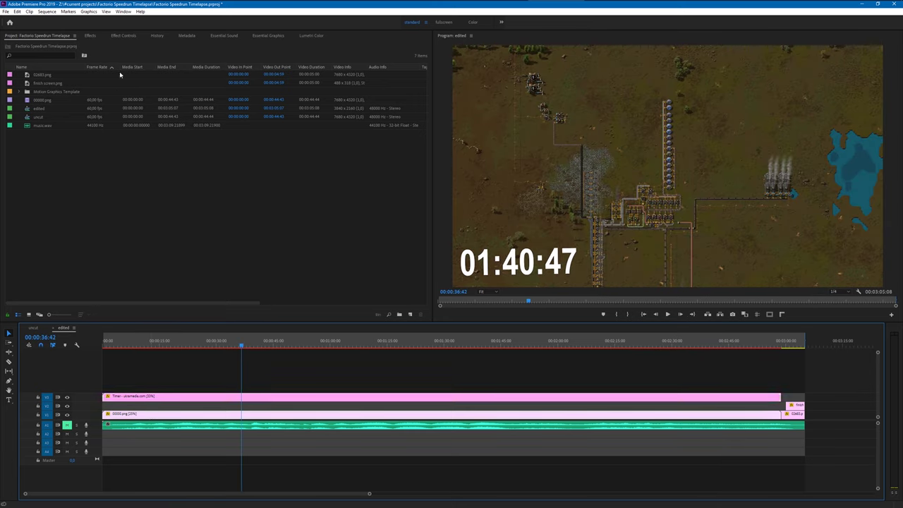
{"action": "left_click", "coordinate": [133, 38]}
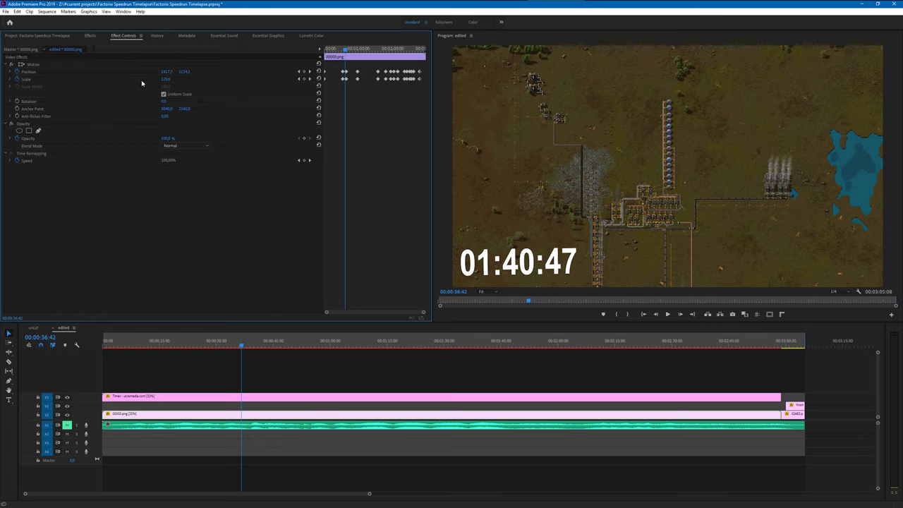
{"action": "left_click_drag", "start_coordinate": [344, 83], "coordinate": [337, 84]}
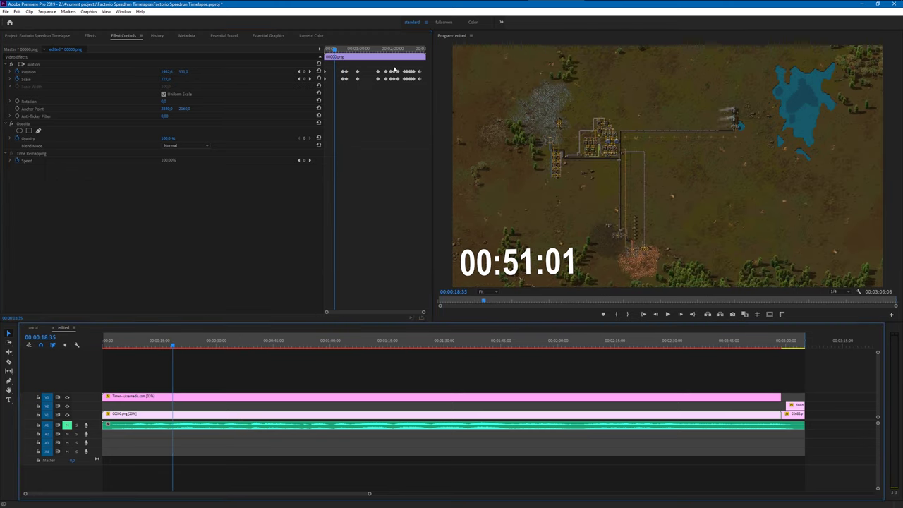
{"action": "left_click_drag", "start_coordinate": [338, 49], "coordinate": [399, 55]}
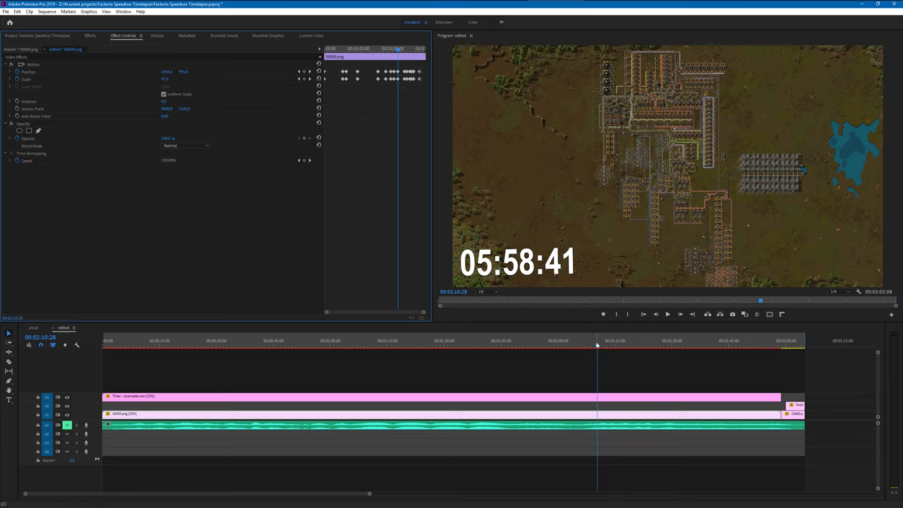
{"action": "left_click_drag", "start_coordinate": [598, 348], "coordinate": [660, 351]}
- Compare the frame sizes of the 00000.png footage and the edited and uncut sequences in the project's media list
{"action": "left_click", "coordinate": [35, 37]}
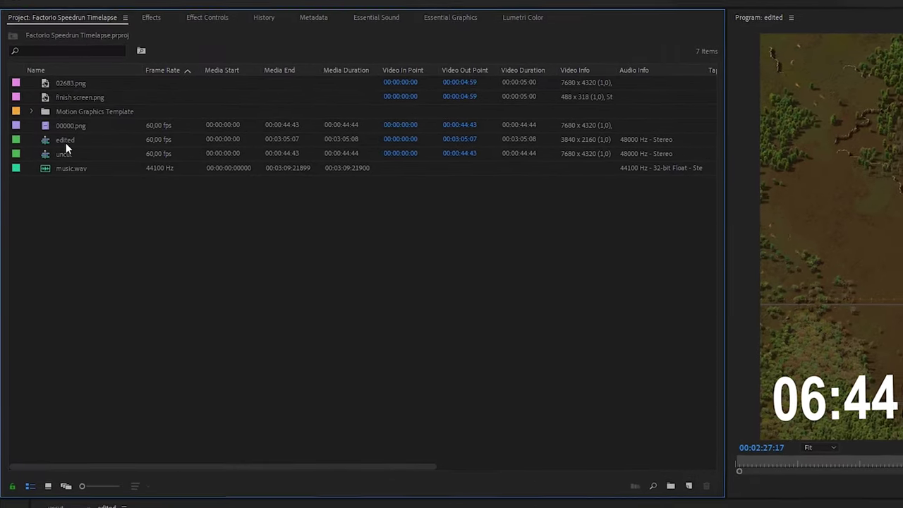
{"action": "left_click", "coordinate": [41, 108]}
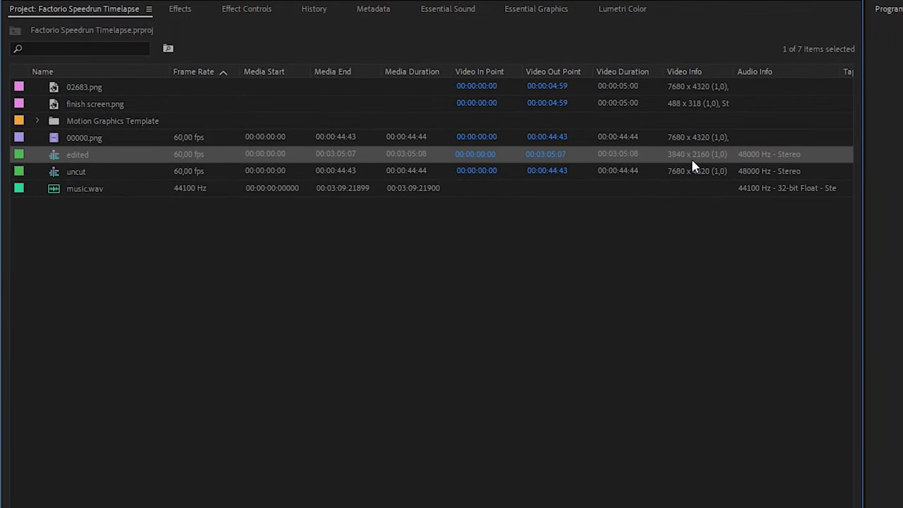
{"action": "mouse_move", "coordinate": [687, 157]}
{"action": "left_click", "coordinate": [695, 139]}
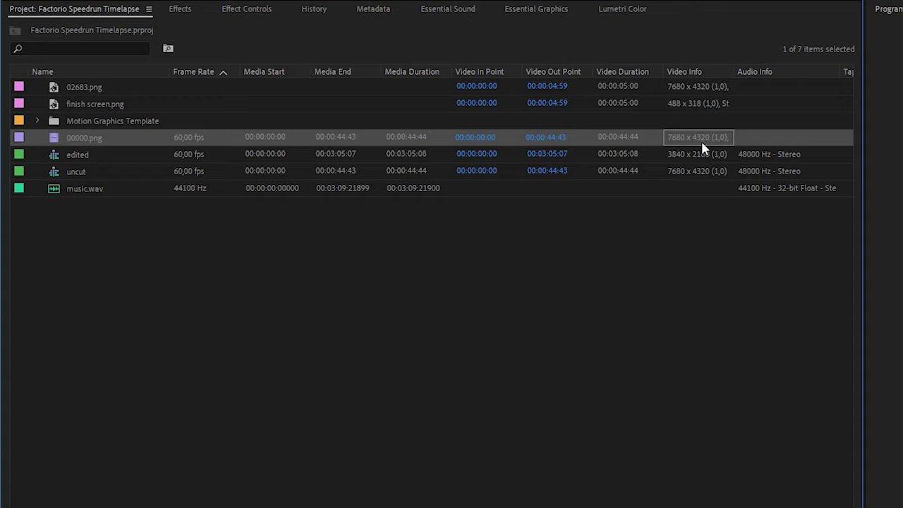
{"action": "left_click", "coordinate": [674, 155]}
{"action": "left_click", "coordinate": [674, 171]}
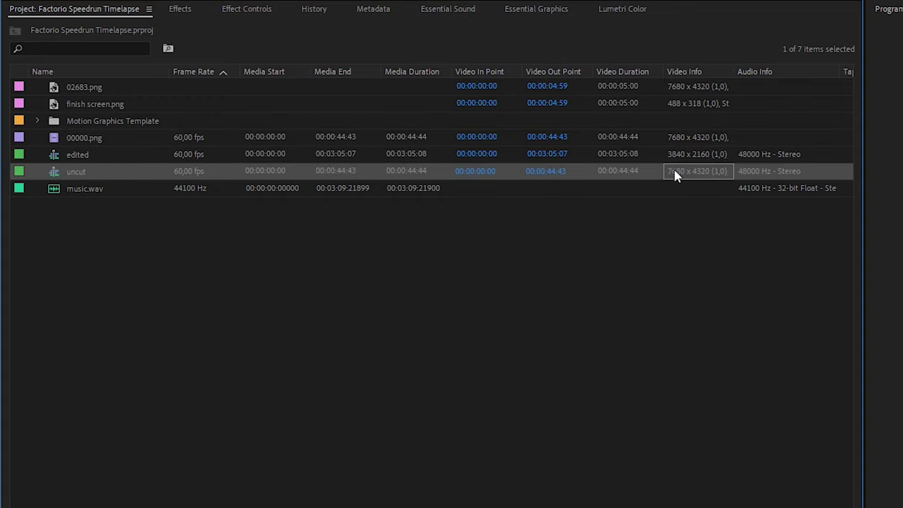
{"action": "mouse_move", "coordinate": [674, 174]}
{"action": "left_click", "coordinate": [699, 154]}
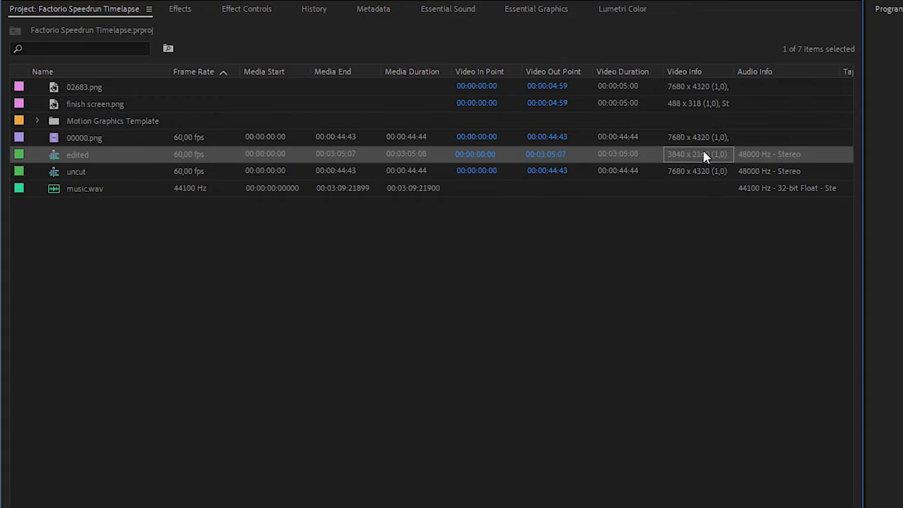
{"action": "mouse_move", "coordinate": [698, 154]}
{"action": "left_click", "coordinate": [684, 139]}
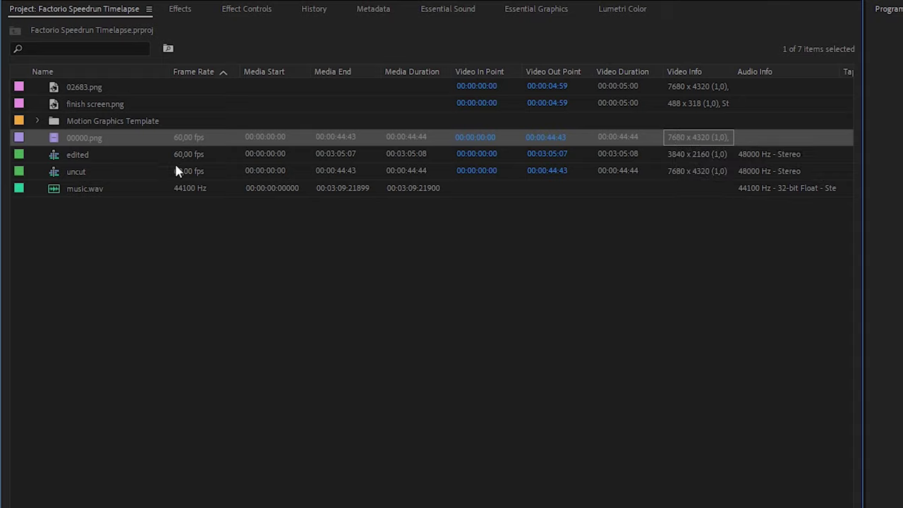
{"action": "left_click", "coordinate": [706, 154]}
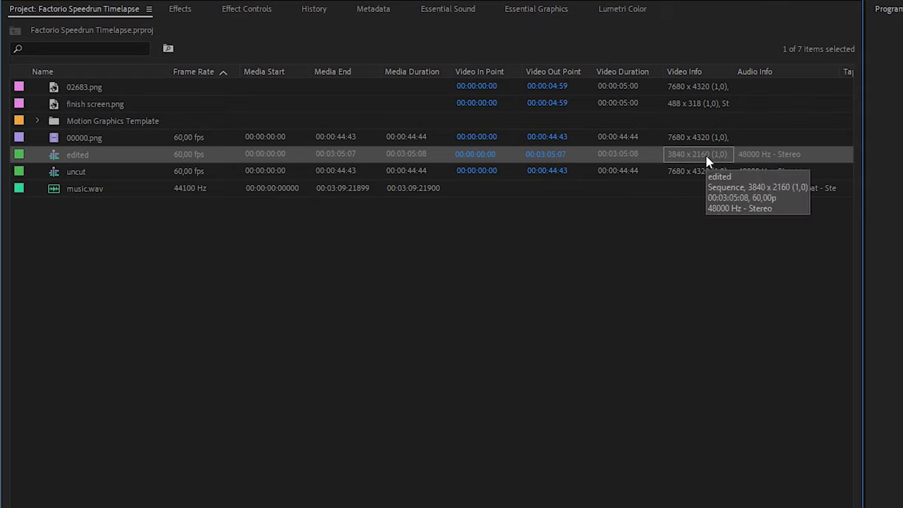
{"action": "left_click", "coordinate": [354, 310]}
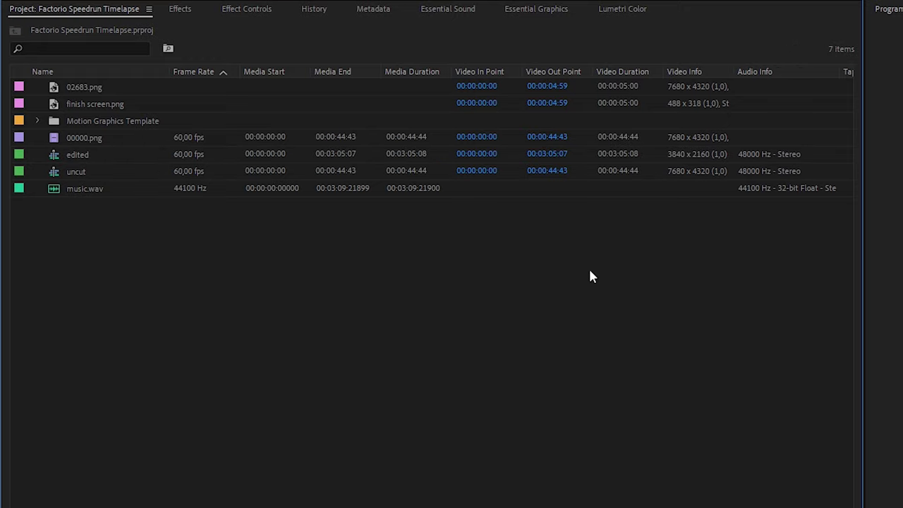